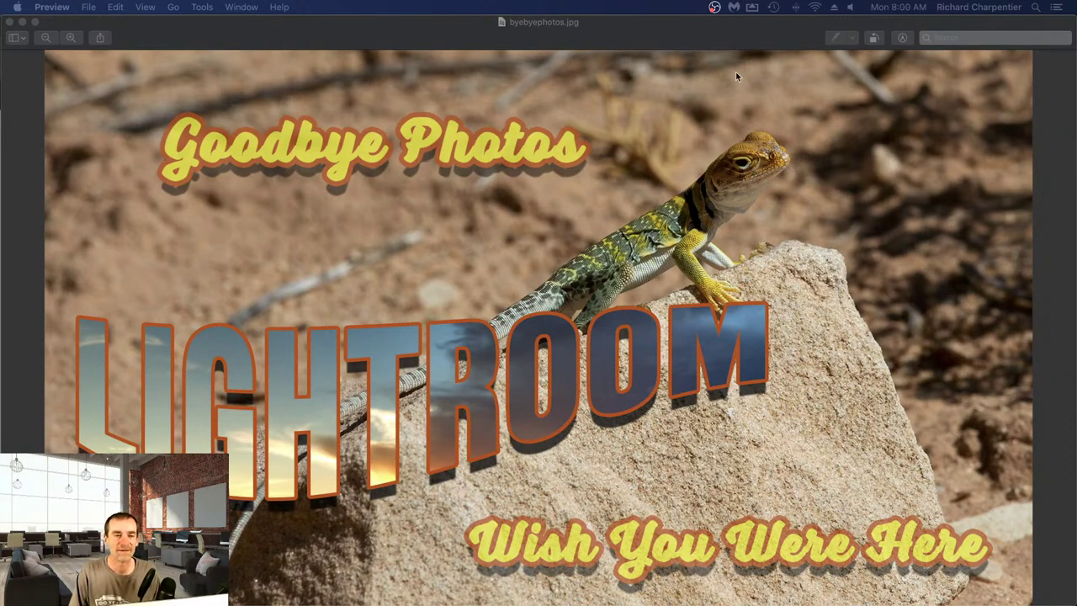
# - Bring the byebyephotos.jpg postcard forward in Preview and show it beside the Firefox article in Mission Control
pyautogui.click(645, 34)
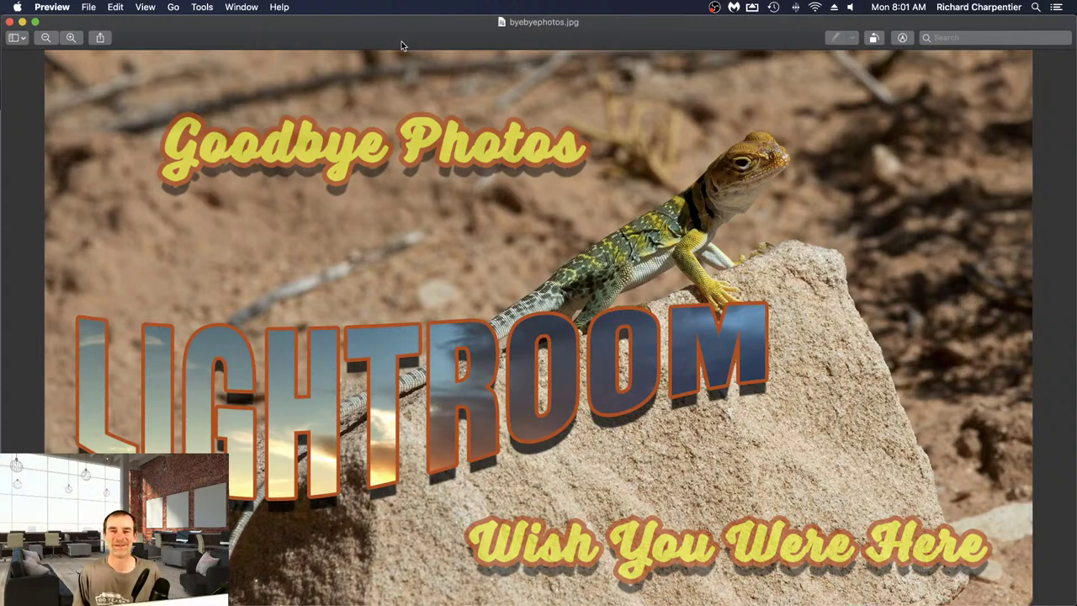
pyautogui.hotkey('ctrl', 'Up')
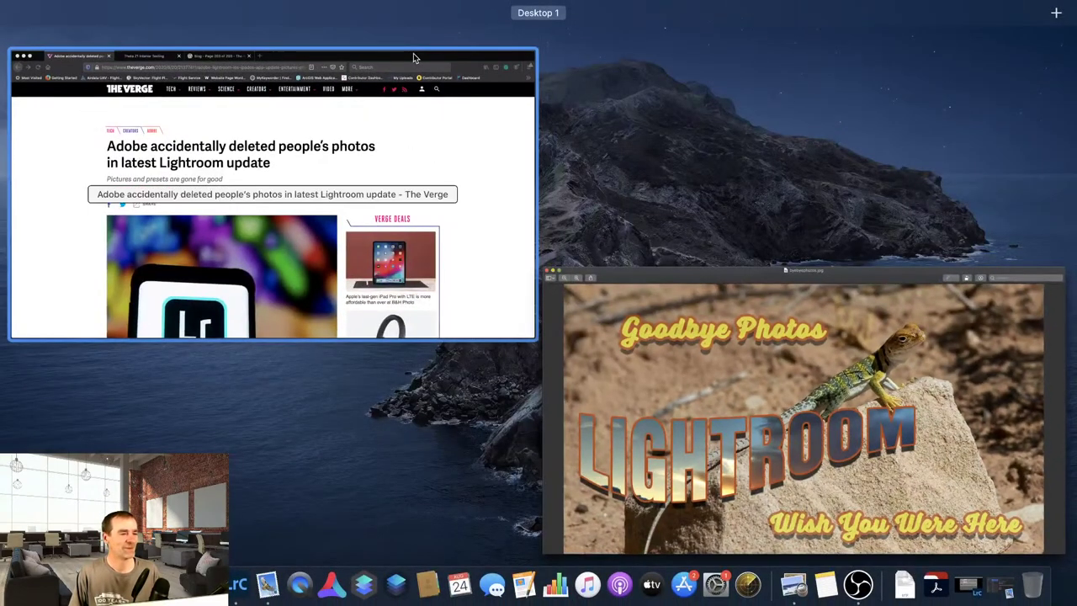
# - Bring the Firefox window with The Verge's Lightroom photo-deletion article back full screen
pyautogui.click(413, 53)
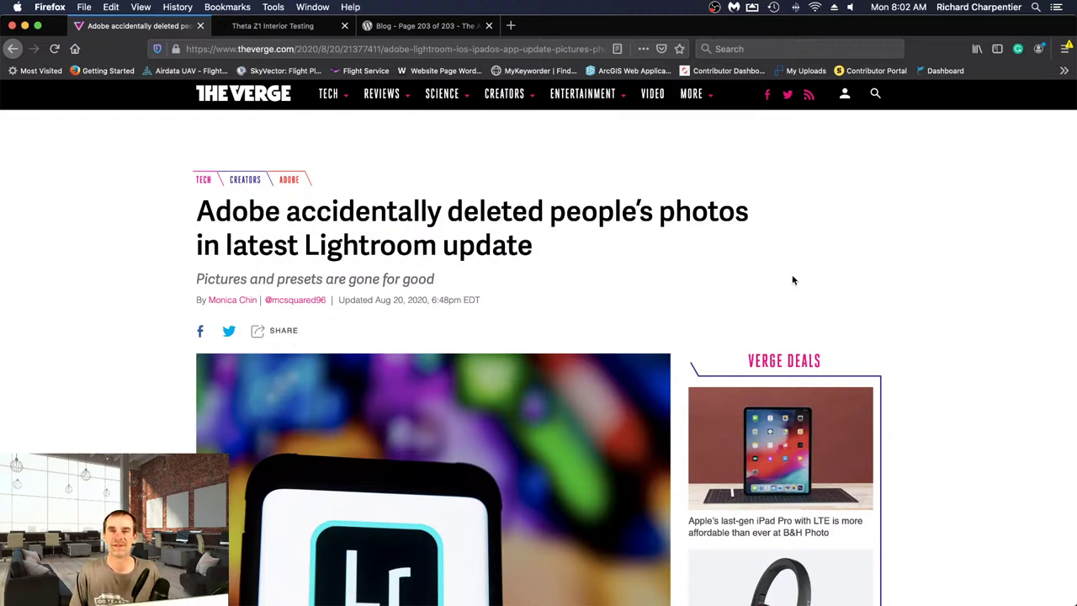
pyautogui.scroll(-5, 789, 282)
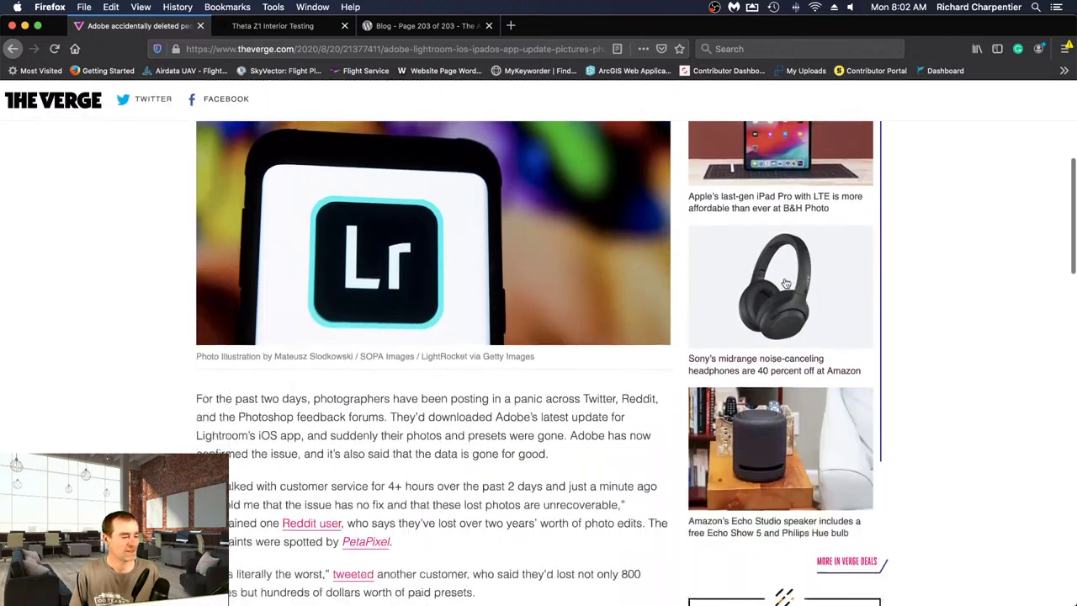
pyautogui.scroll(-3, 785, 283)
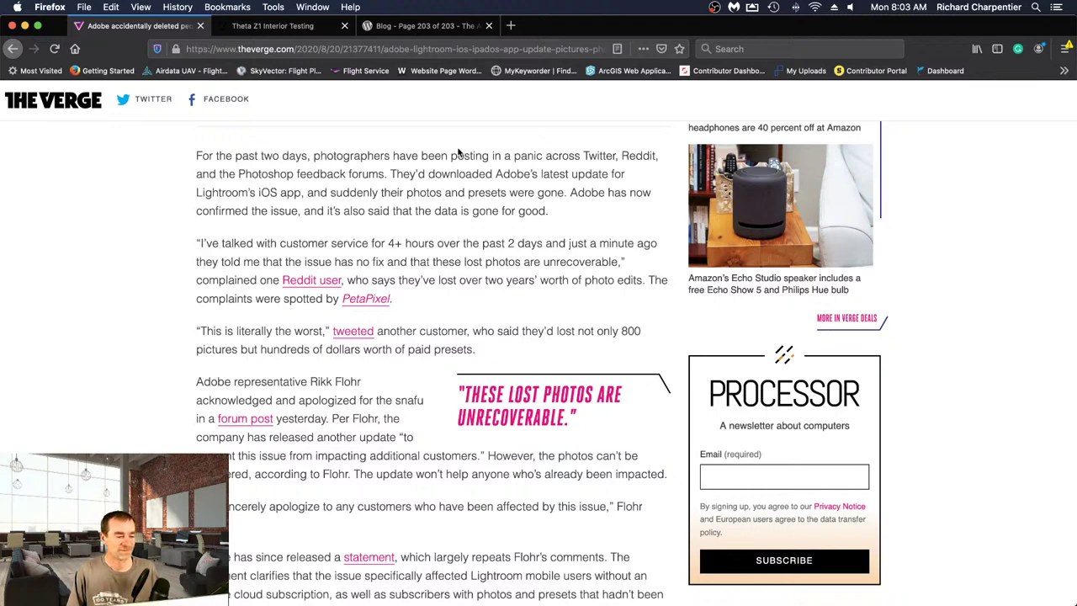
pyautogui.scroll(-1, 527, 211)
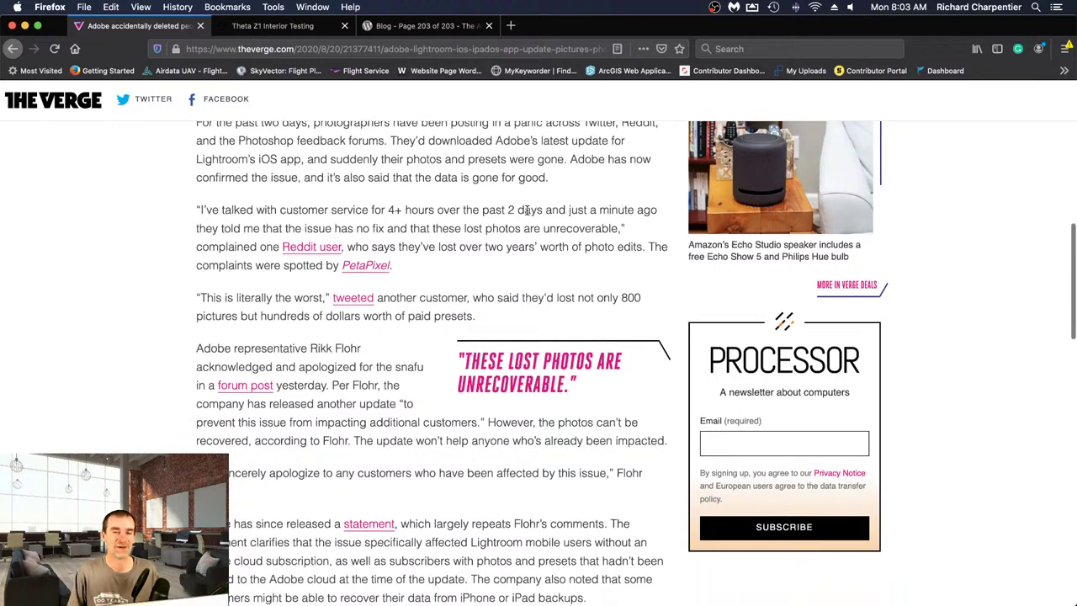
pyautogui.scroll(-1, 528, 213)
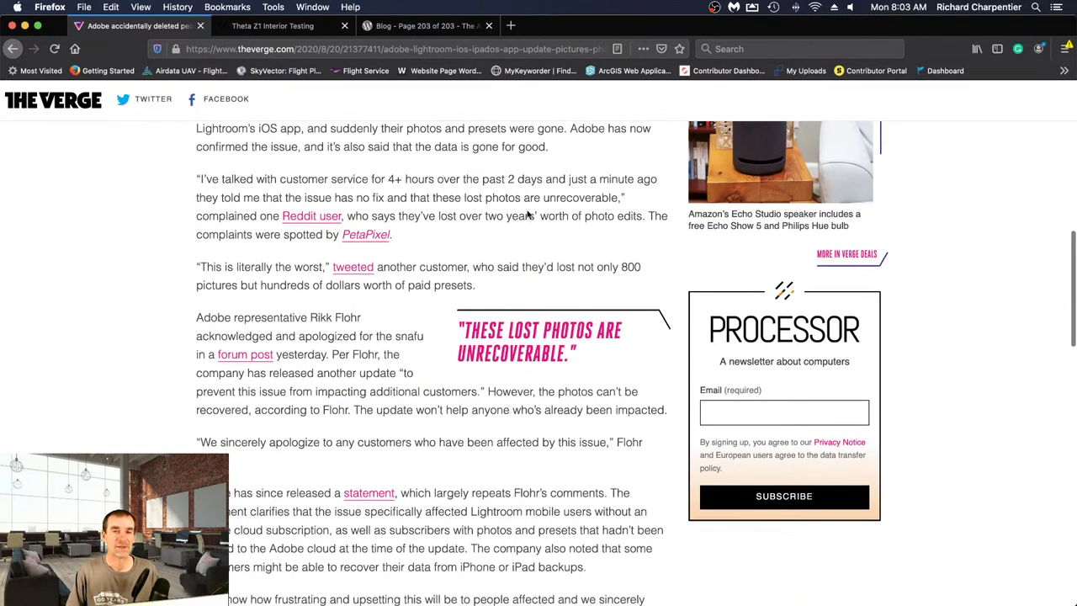
pyautogui.scroll(-1, 528, 214)
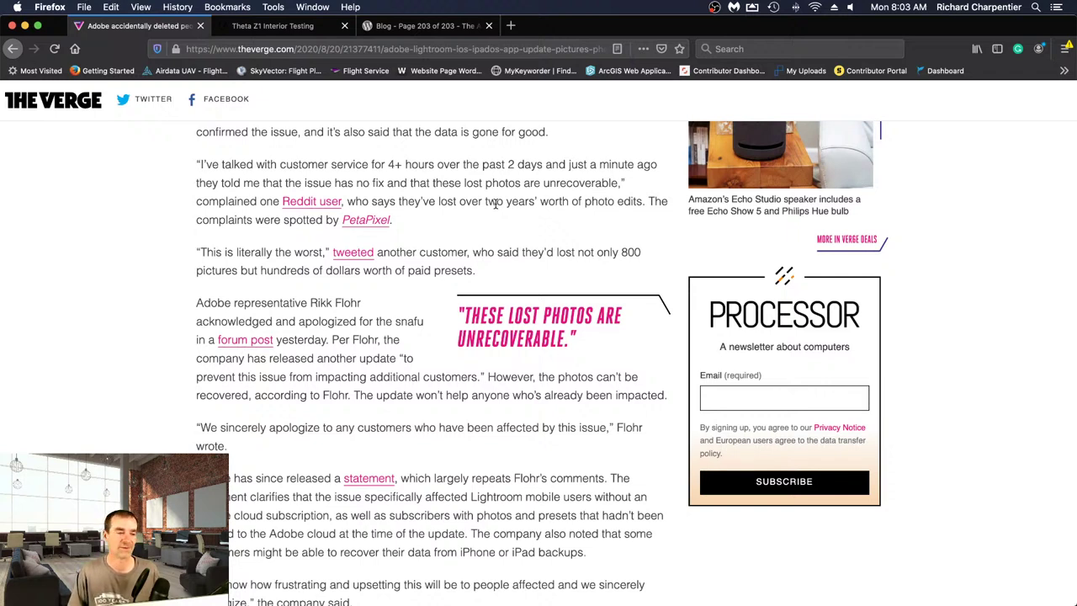
pyautogui.scroll(-2, 380, 249)
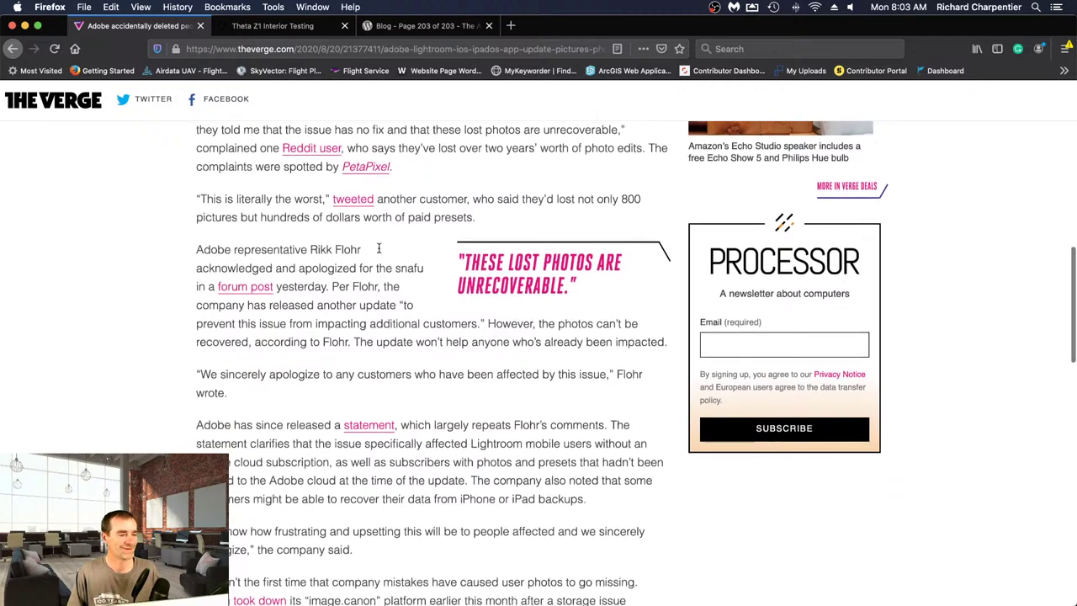
pyautogui.scroll(-2, 380, 247)
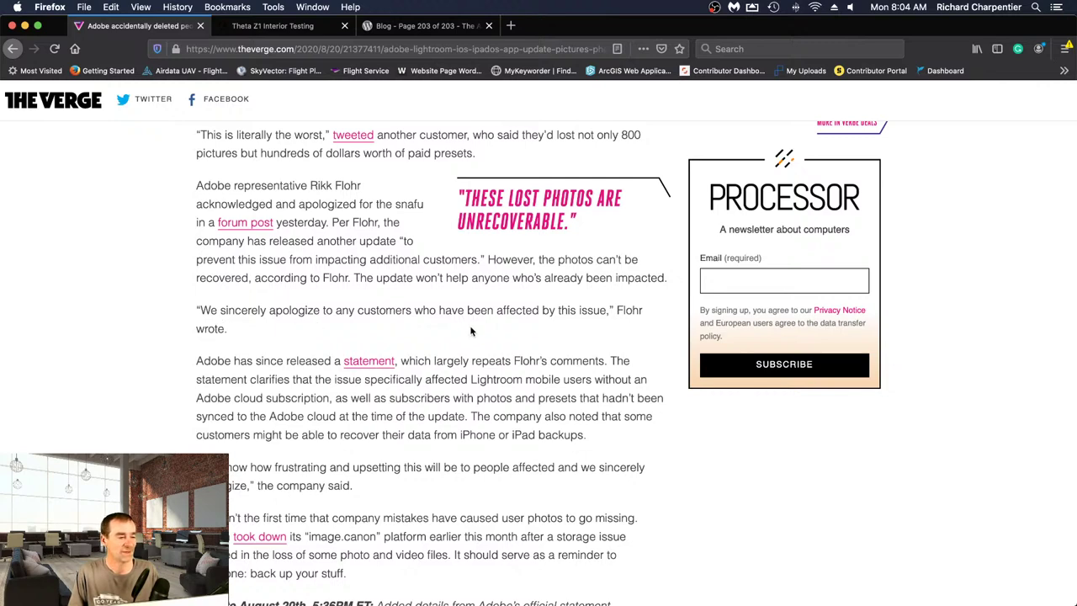
# - Scroll to the article's end and highlight the 'This isn't the first time…' paragraph
pyautogui.scroll(-2, 469, 324)
pyautogui.scroll(-4, 470, 325)
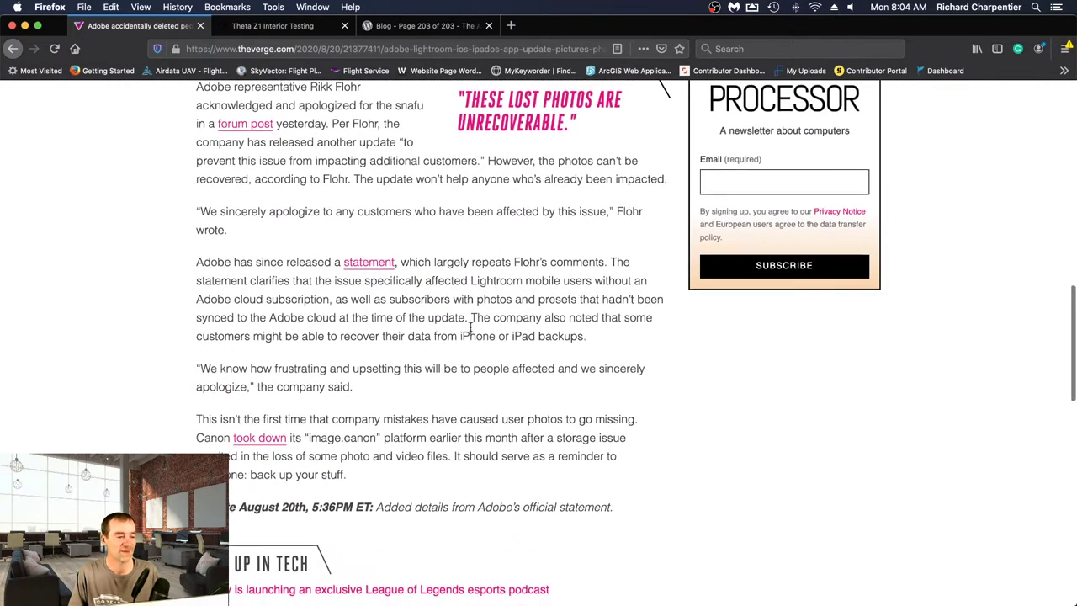
pyautogui.scroll(-4, 471, 331)
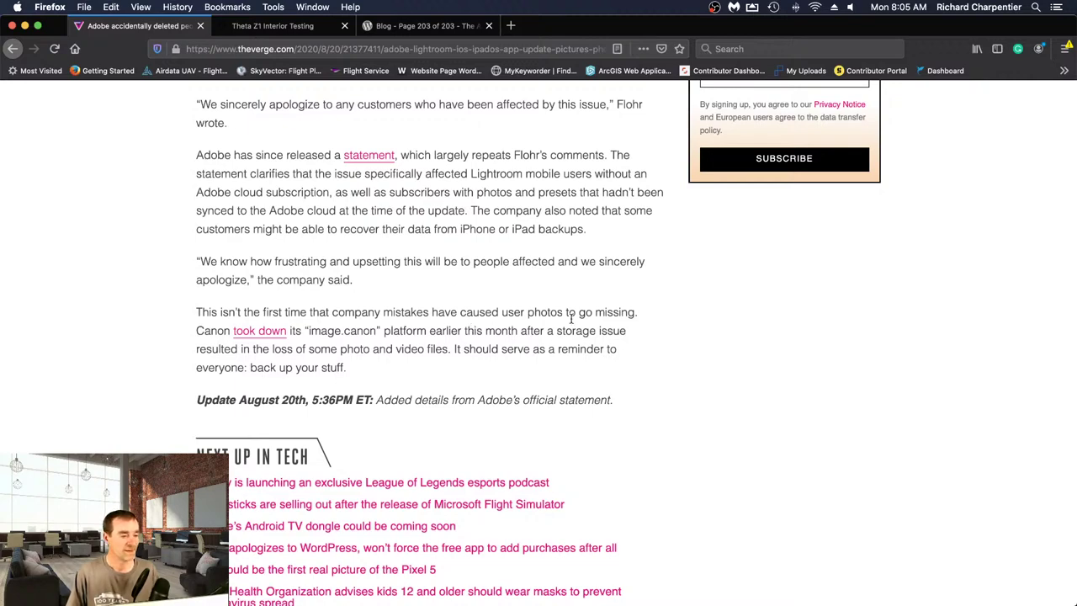
pyautogui.scroll(-1, 464, 235)
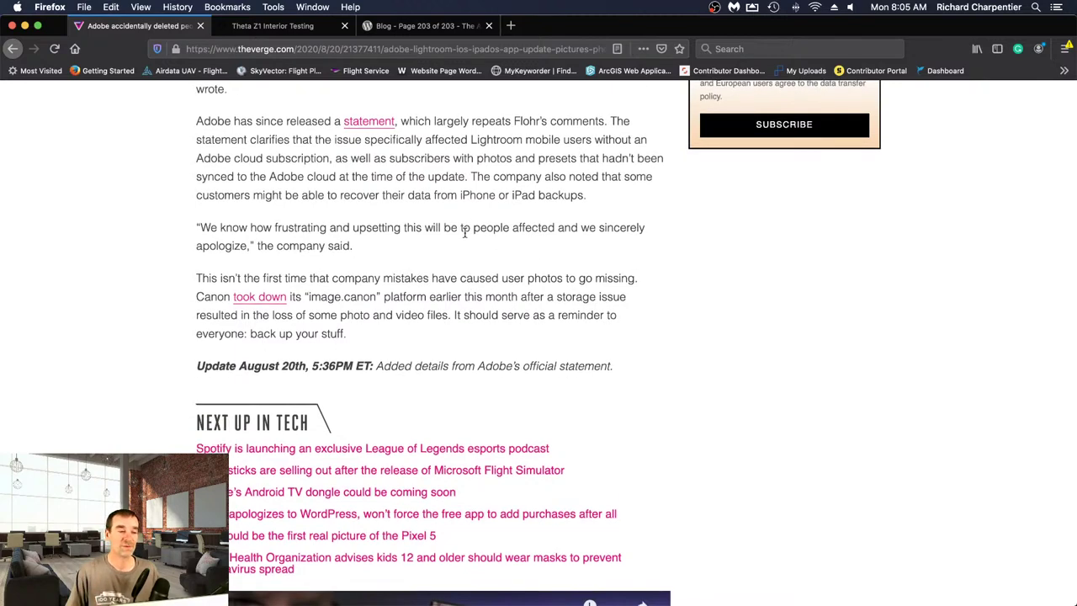
pyautogui.scroll(-1, 465, 235)
pyautogui.scroll(1, 464, 237)
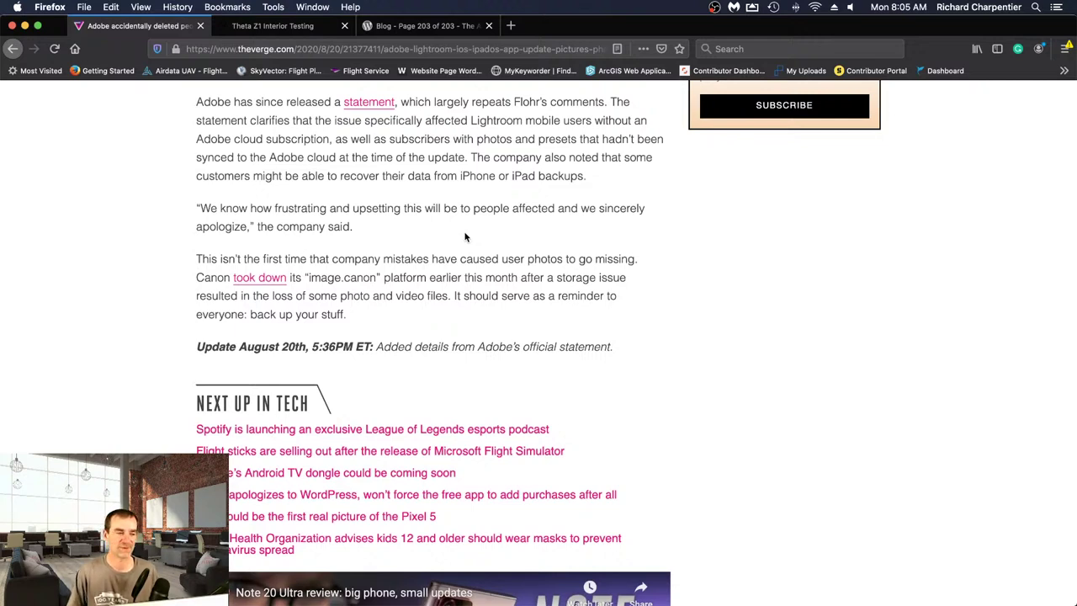
pyautogui.scroll(-1, 203, 258)
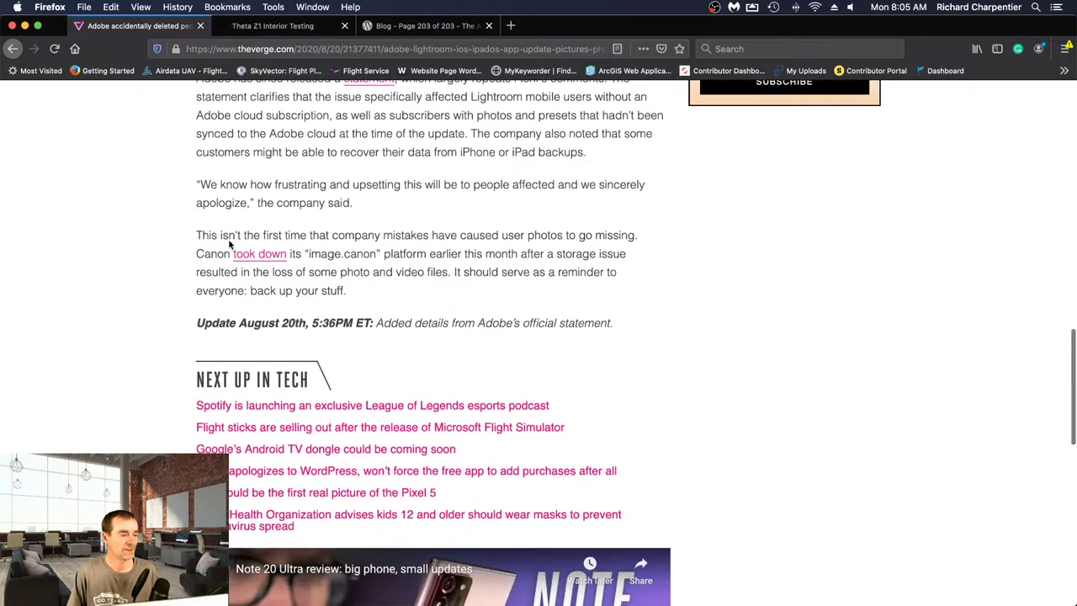
pyautogui.moveTo(198, 229); pyautogui.dragTo(470, 288)
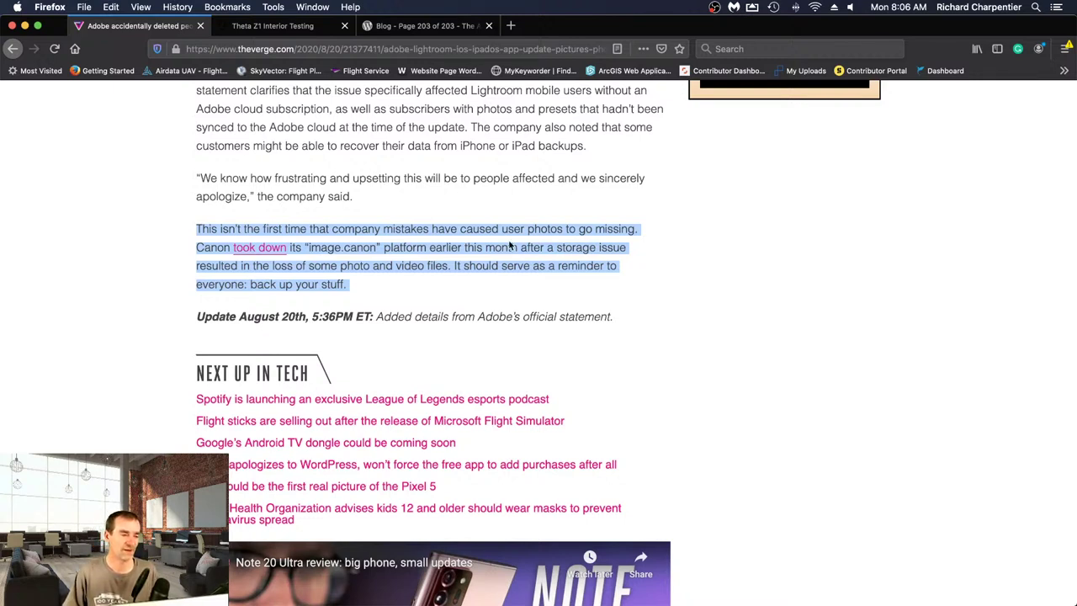
# - Clear the highlight from the closing paragraph about backing up your files
pyautogui.click(379, 281)
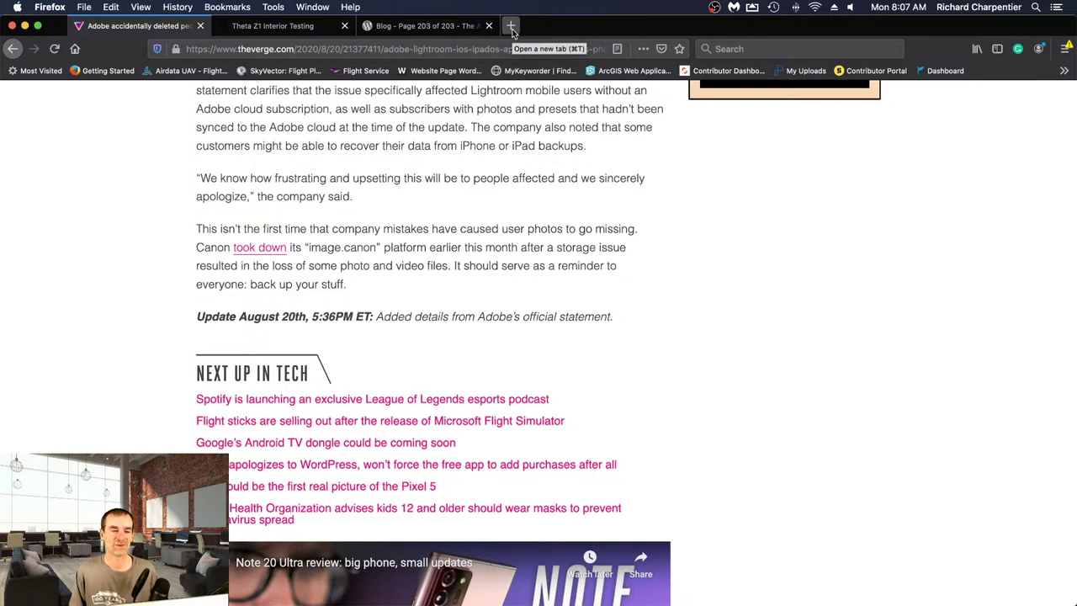
# - In a new tab, search YouTube for 'tony northrup' using the suggested query
pyautogui.click(512, 27)
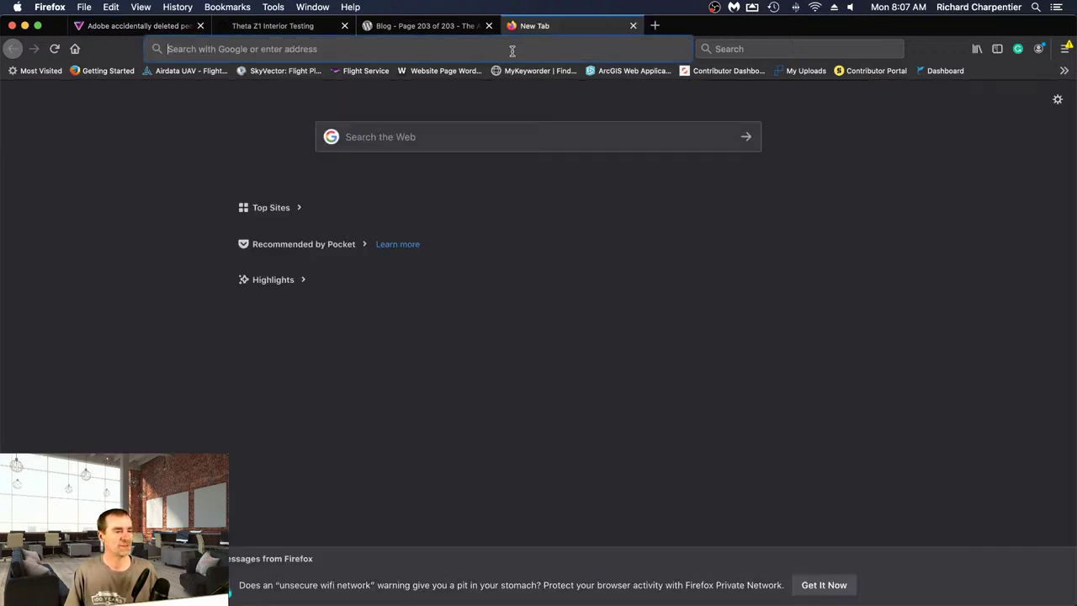
pyautogui.write('youtube.com')
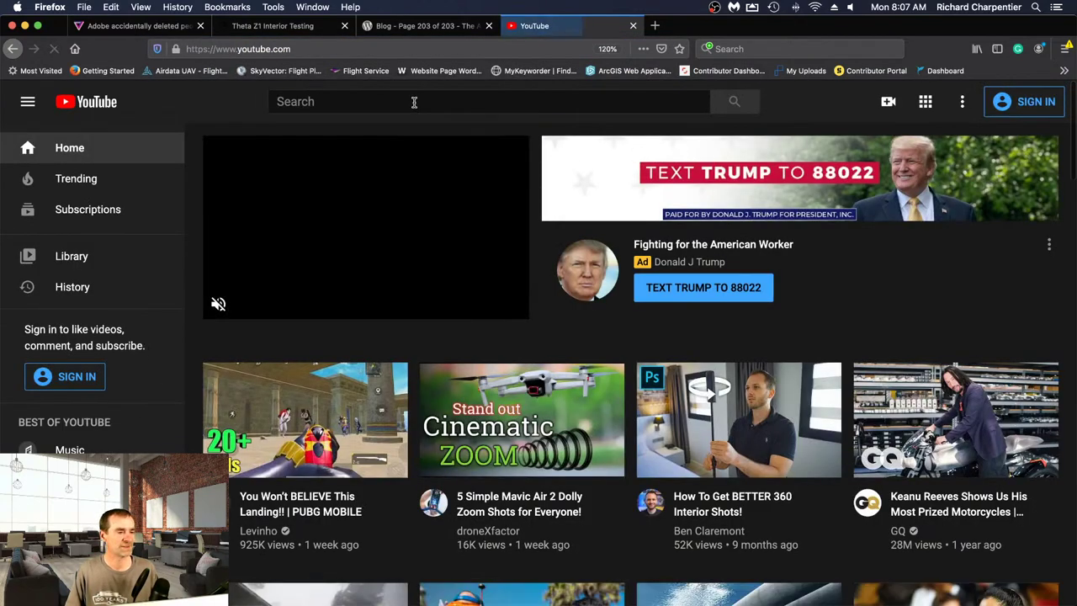
pyautogui.click(413, 101)
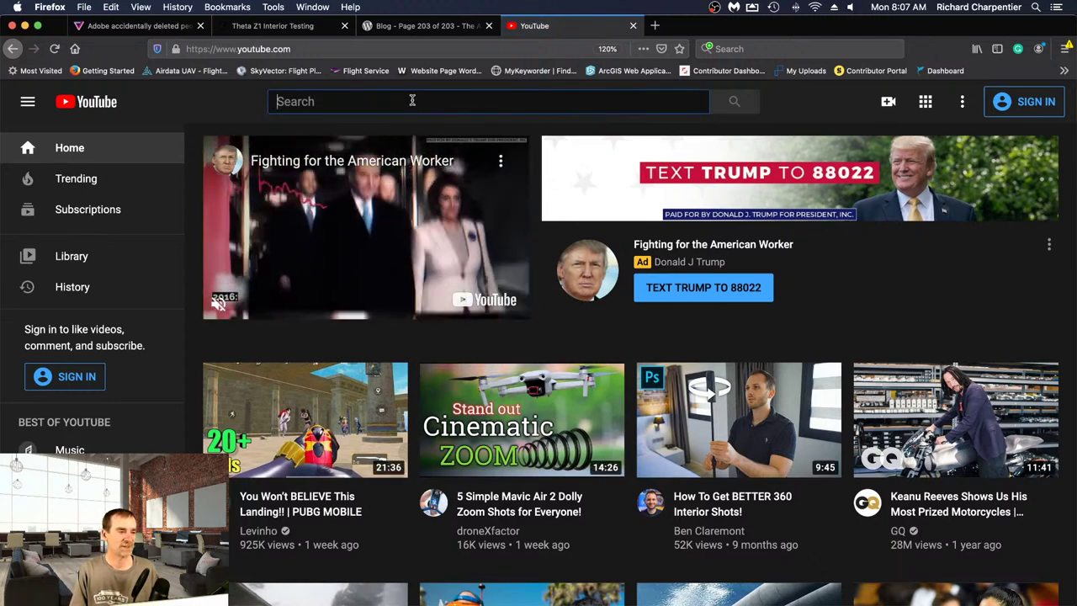
pyautogui.write('north')
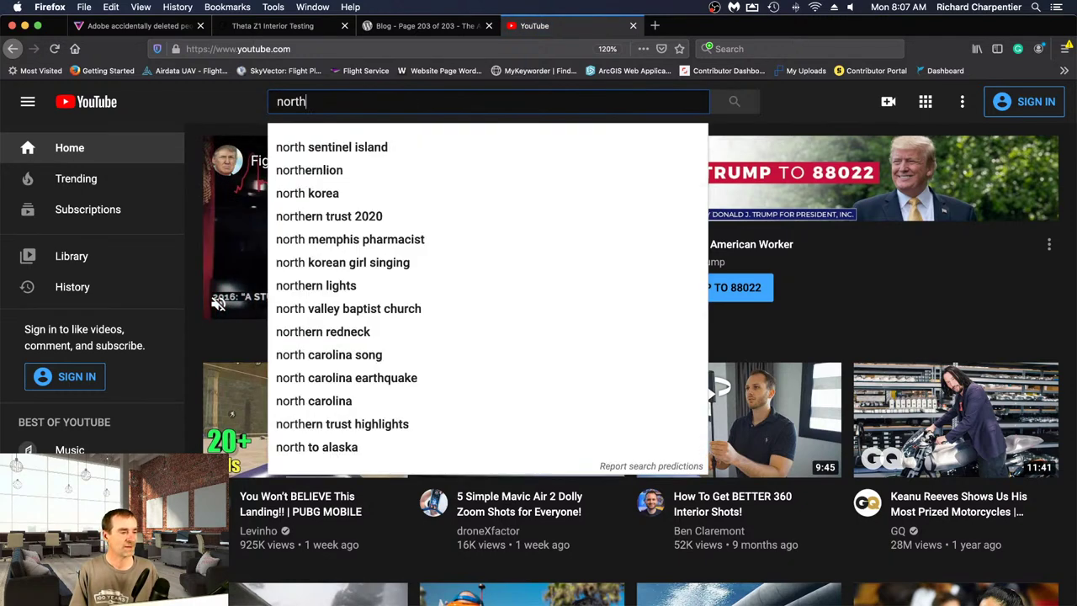
pyautogui.press('BackSpace')
pyautogui.press('BackSpace')
pyautogui.press('BackSpace')
pyautogui.press('BackSpace')
pyautogui.press('BackSpace')
pyautogui.write('tony north')
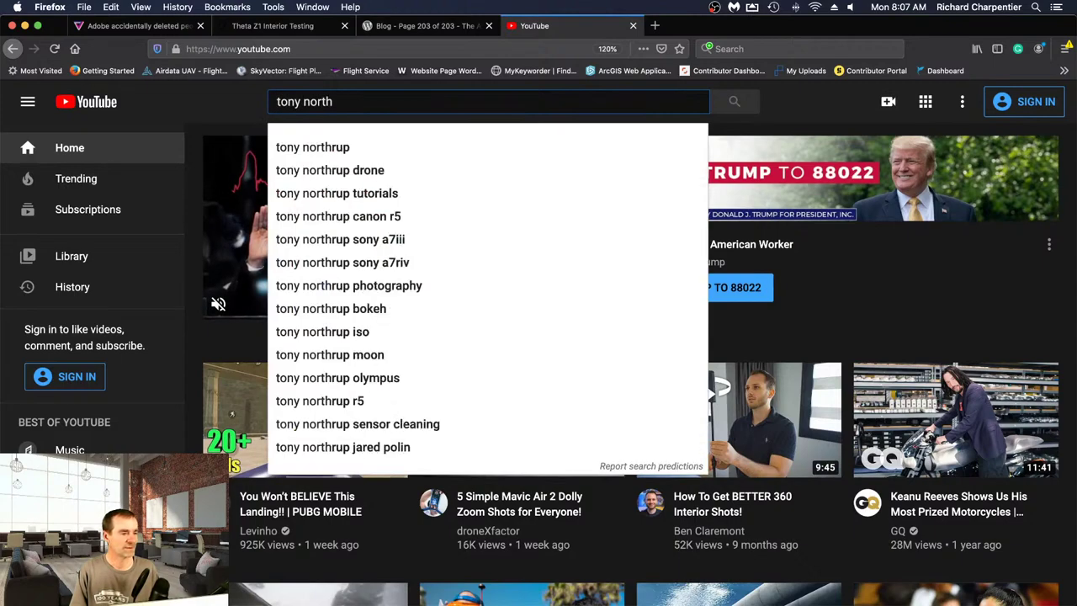
pyautogui.click(361, 149)
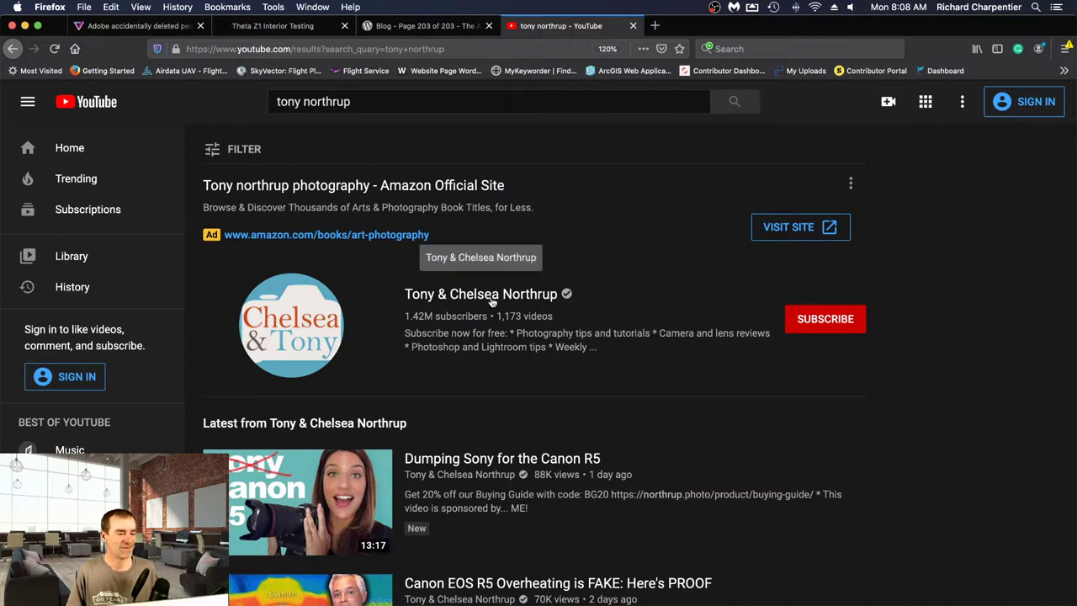
# - Open the Tony & Chelsea Northrup channel, pause its trailer, and browse the Videos list of recent uploads
pyautogui.click(306, 311)
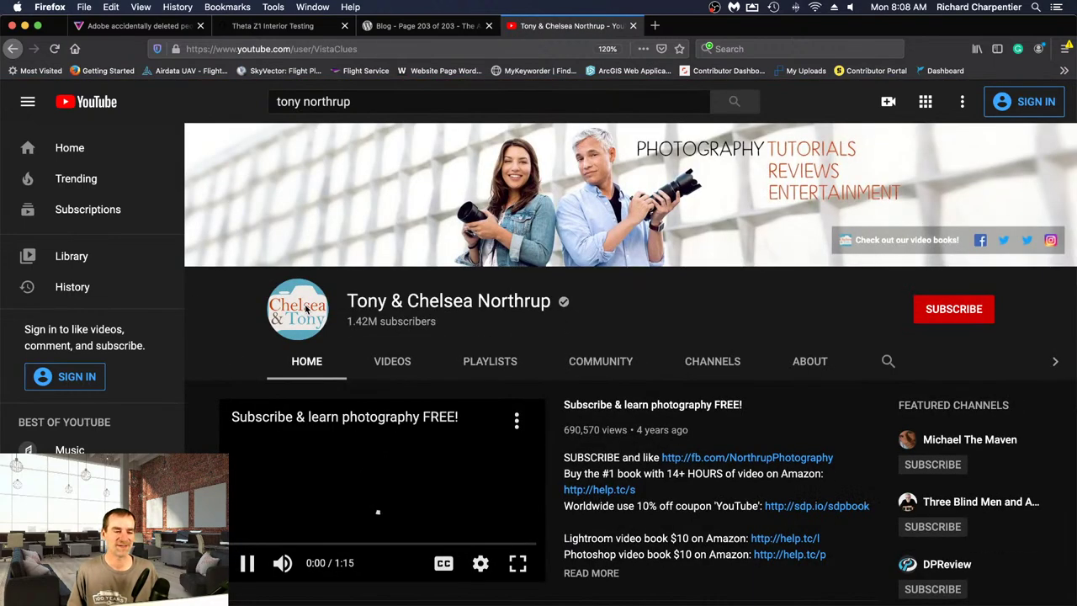
pyautogui.click(245, 563)
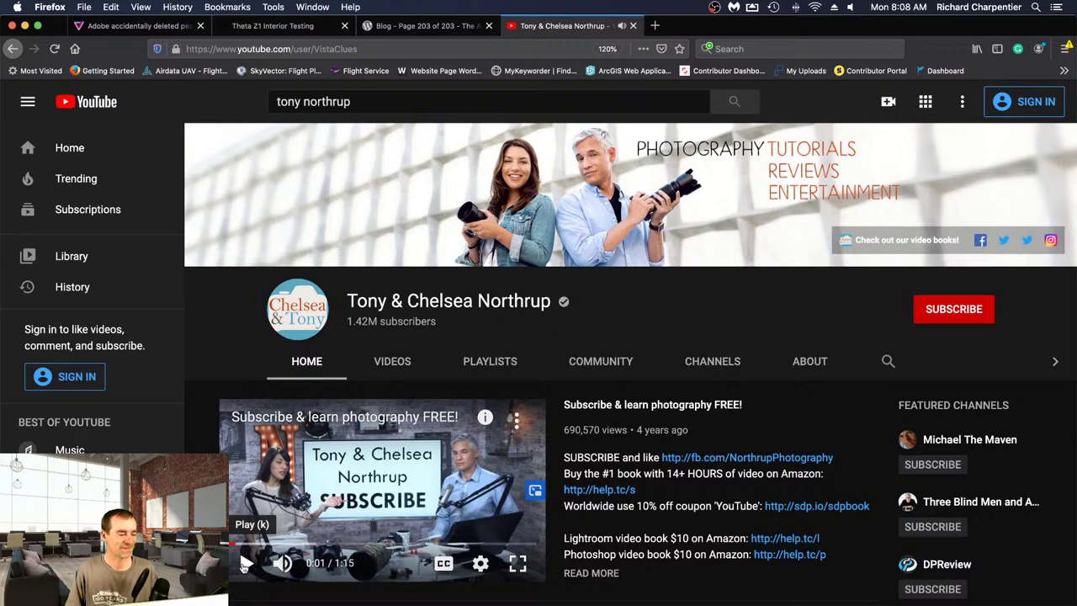
pyautogui.click(402, 373)
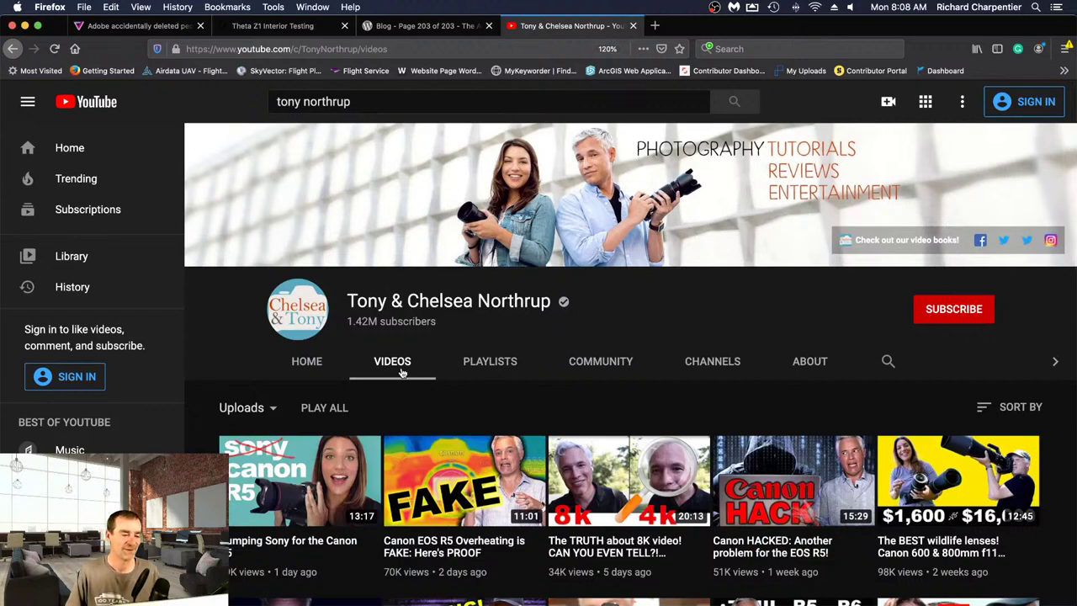
pyautogui.scroll(-3, 514, 378)
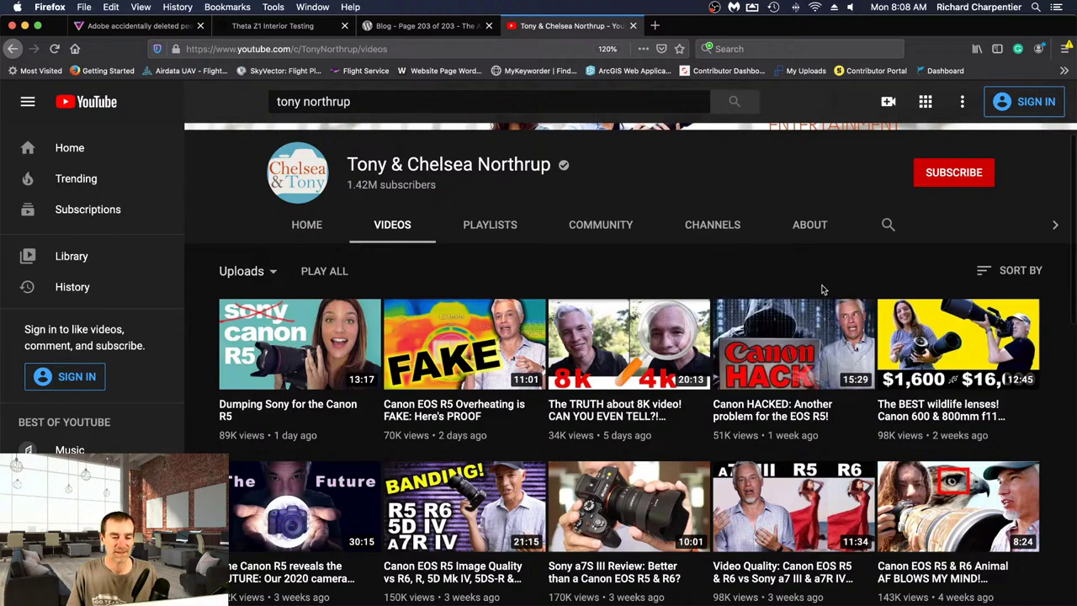
pyautogui.scroll(-2, 823, 295)
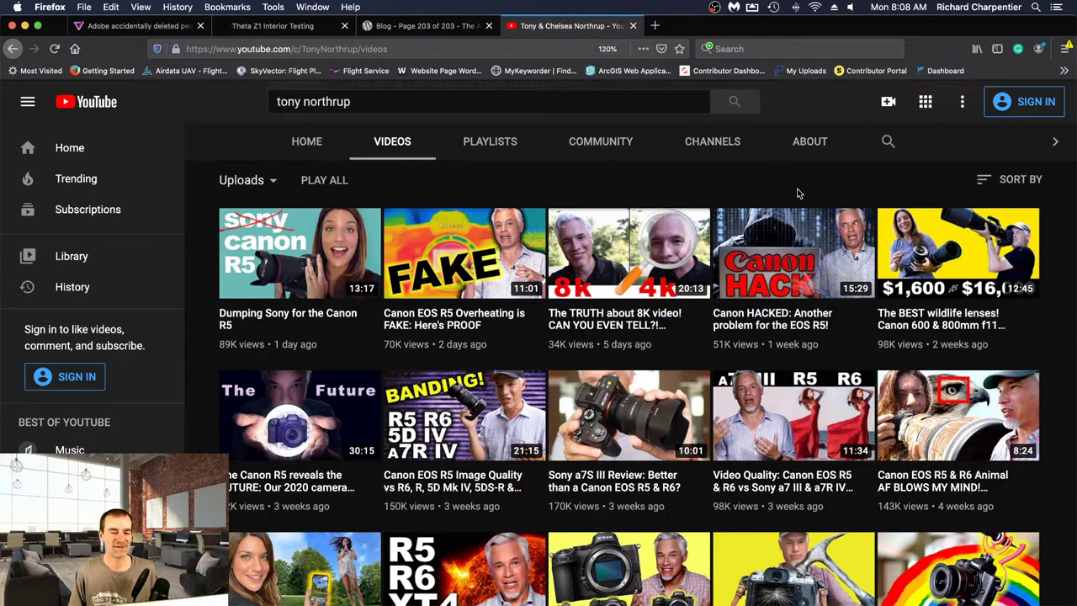
pyautogui.moveTo(803, 244)
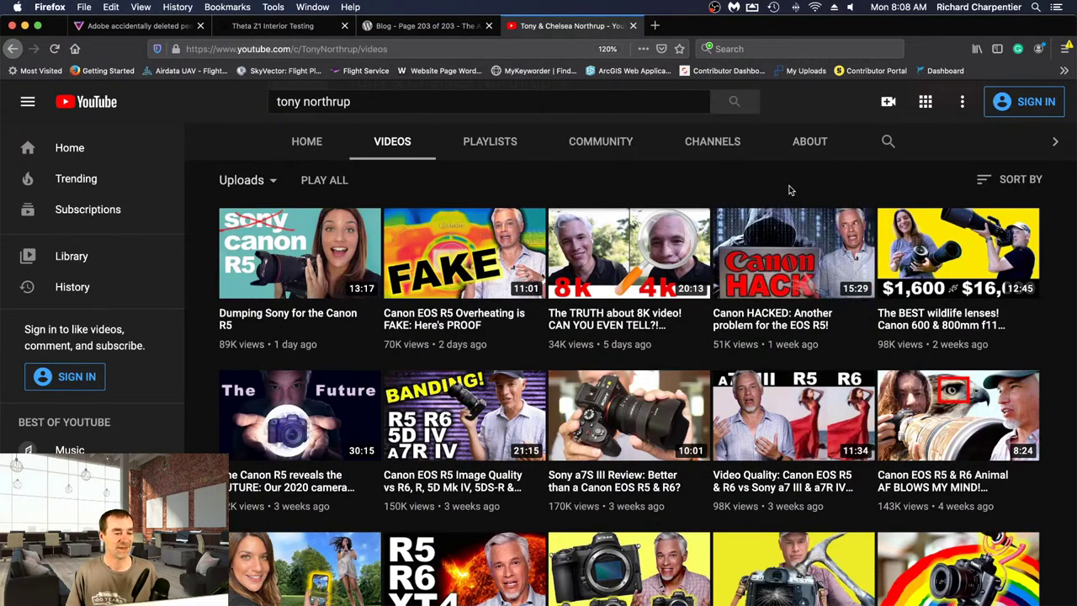
pyautogui.moveTo(588, 289)
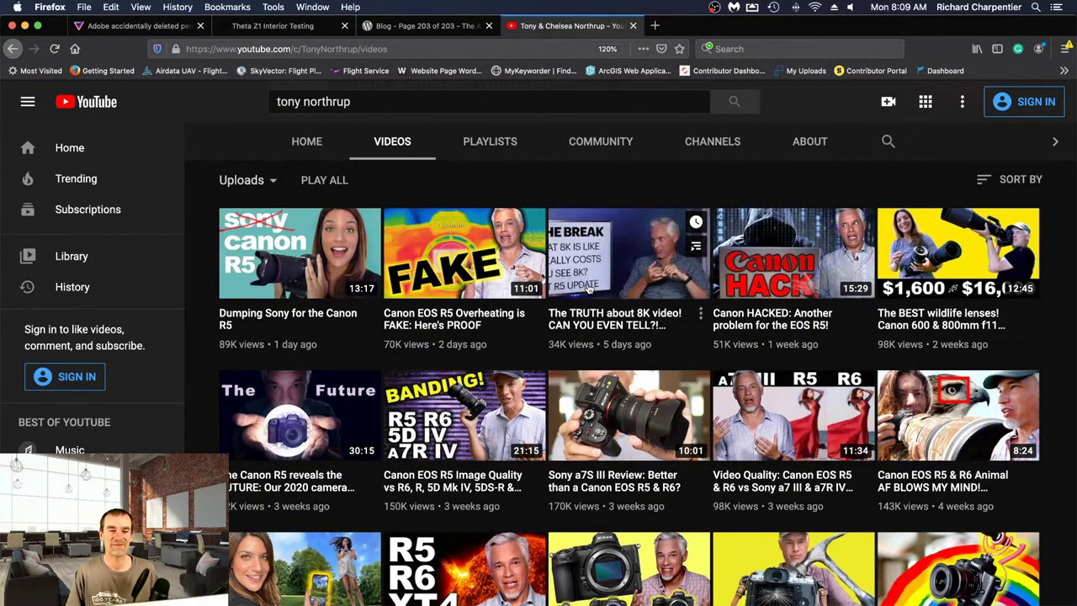
pyautogui.moveTo(757, 285)
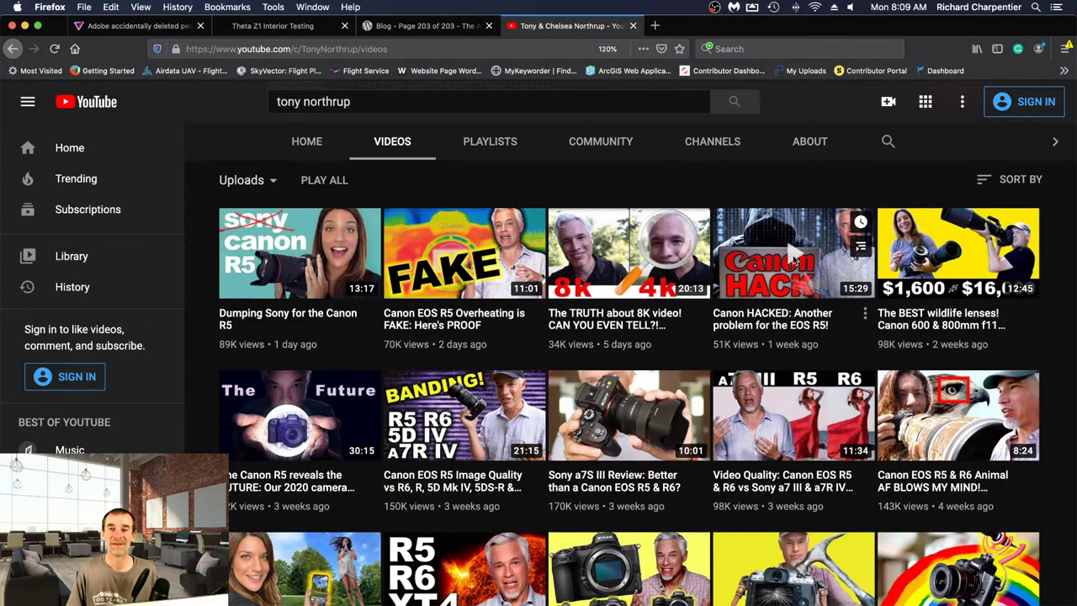
pyautogui.click(633, 26)
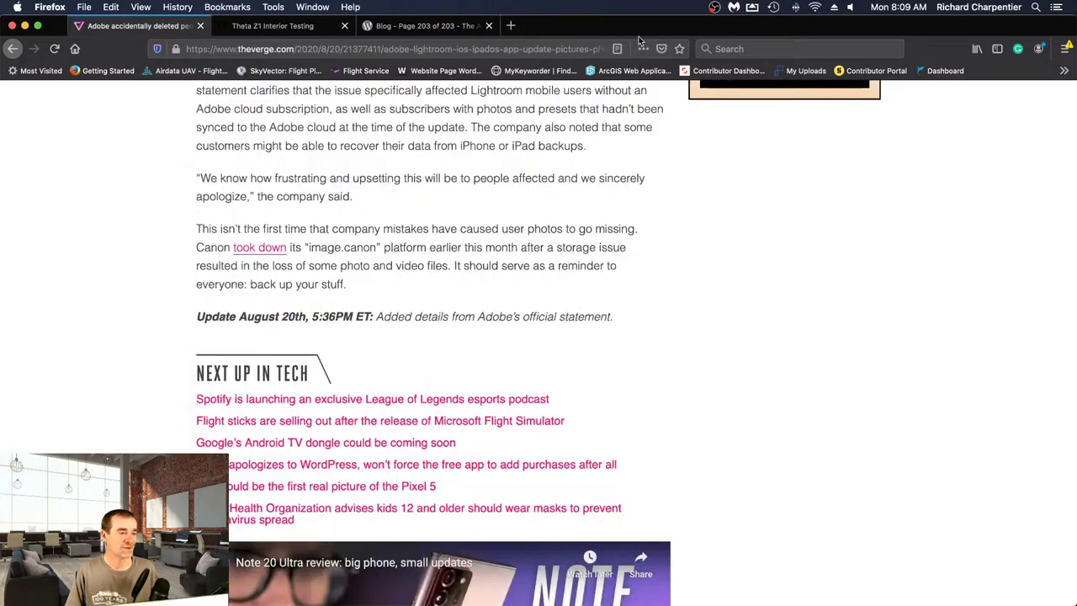
pyautogui.hotkey('ctrl', 'Up')
pyautogui.click(765, 231)
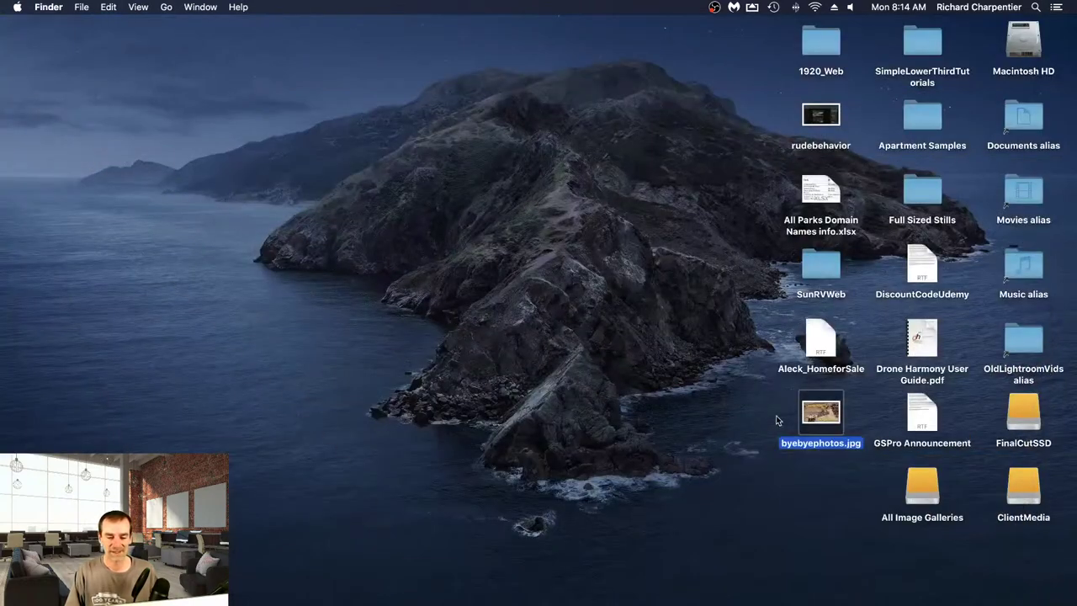
pyautogui.click(1021, 410)
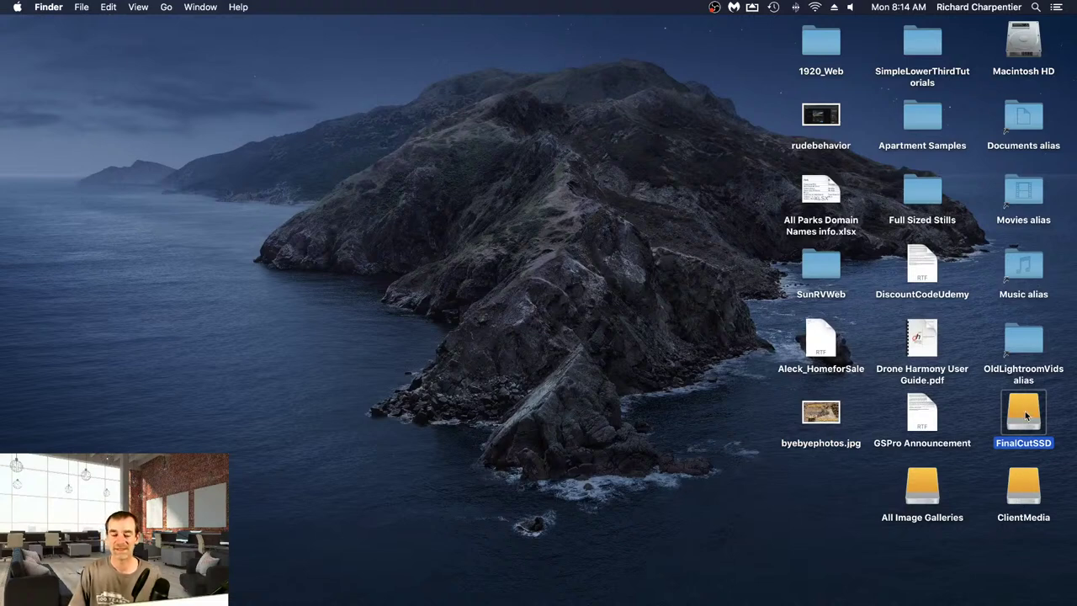
pyautogui.click(1022, 494)
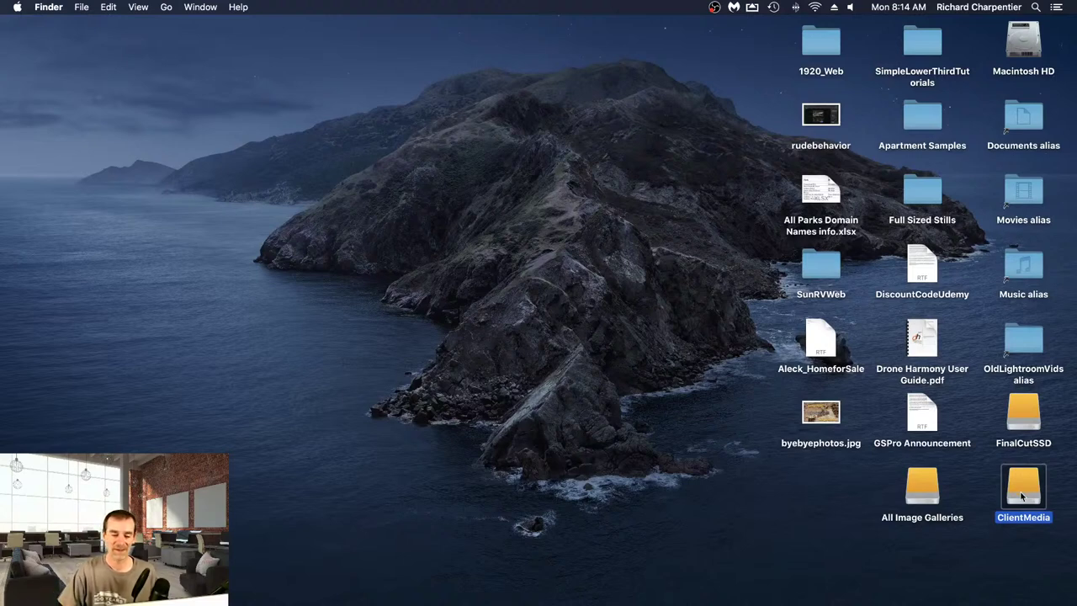
pyautogui.click(918, 477)
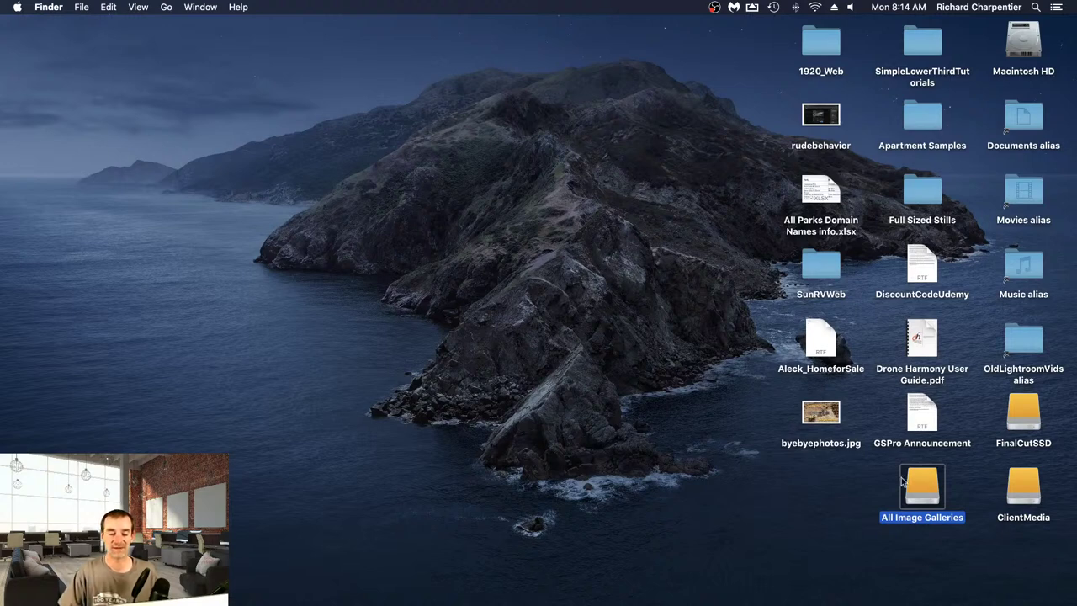
pyautogui.moveTo(810, 603)
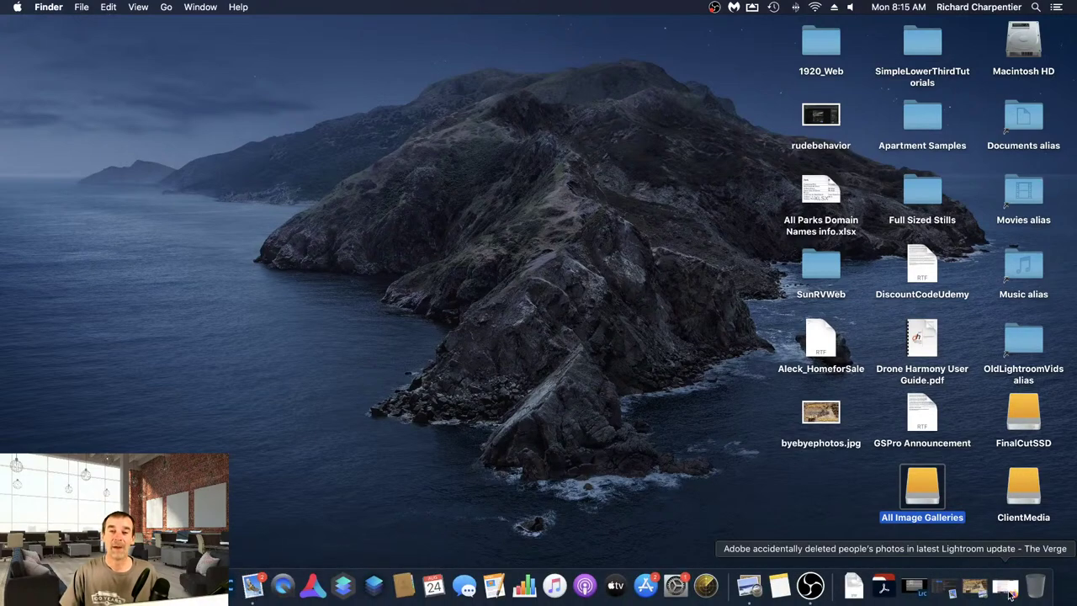
# - Restore Firefox and scroll through page 203 of the Airstream Chronicles blog tab
pyautogui.click(1007, 590)
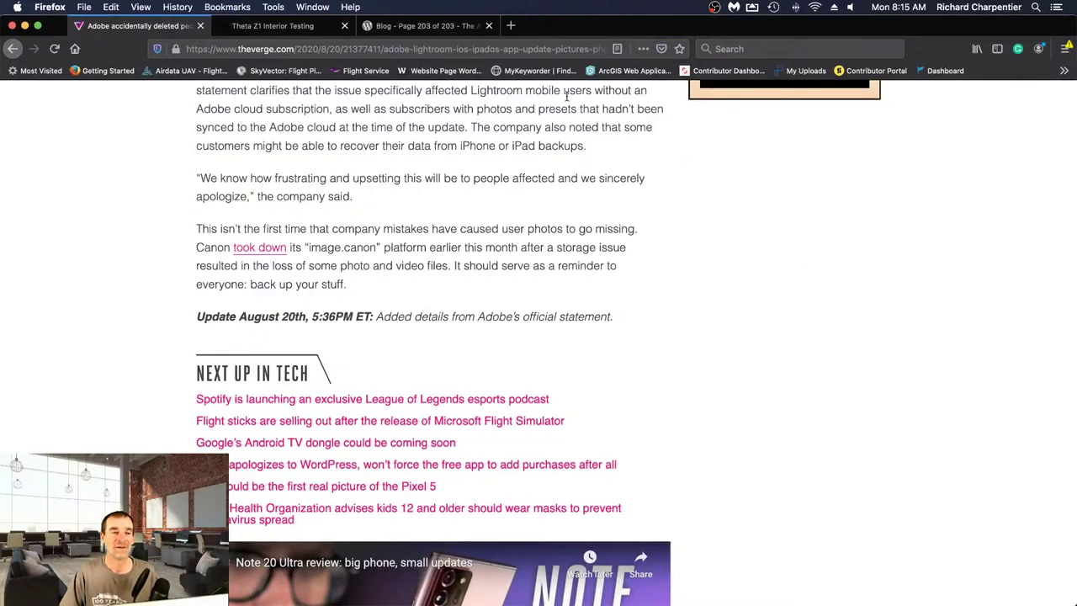
pyautogui.click(438, 26)
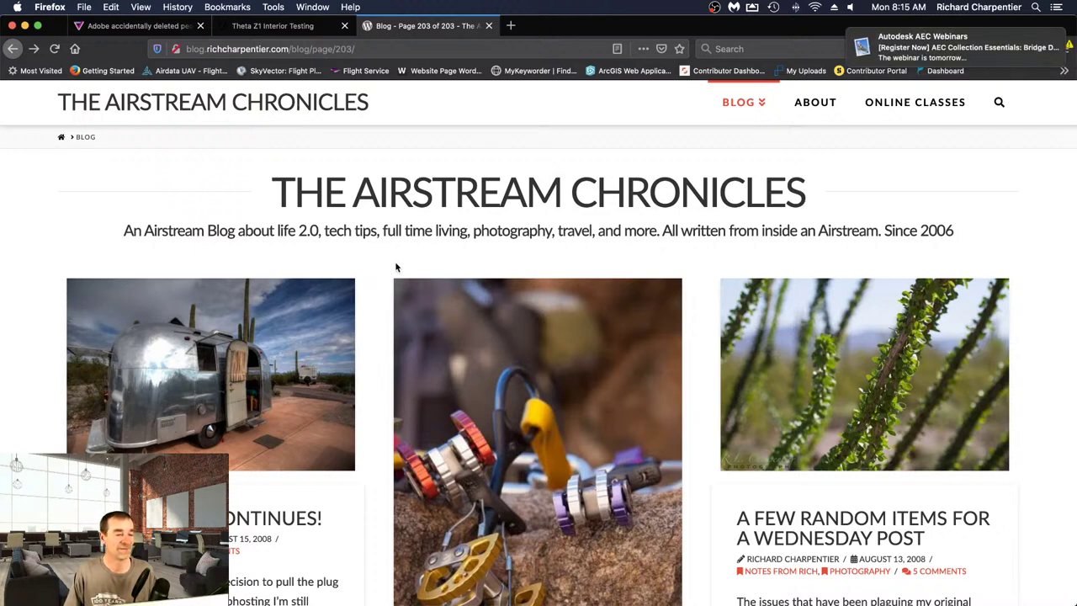
pyautogui.scroll(-1, 396, 267)
pyautogui.scroll(1, 396, 268)
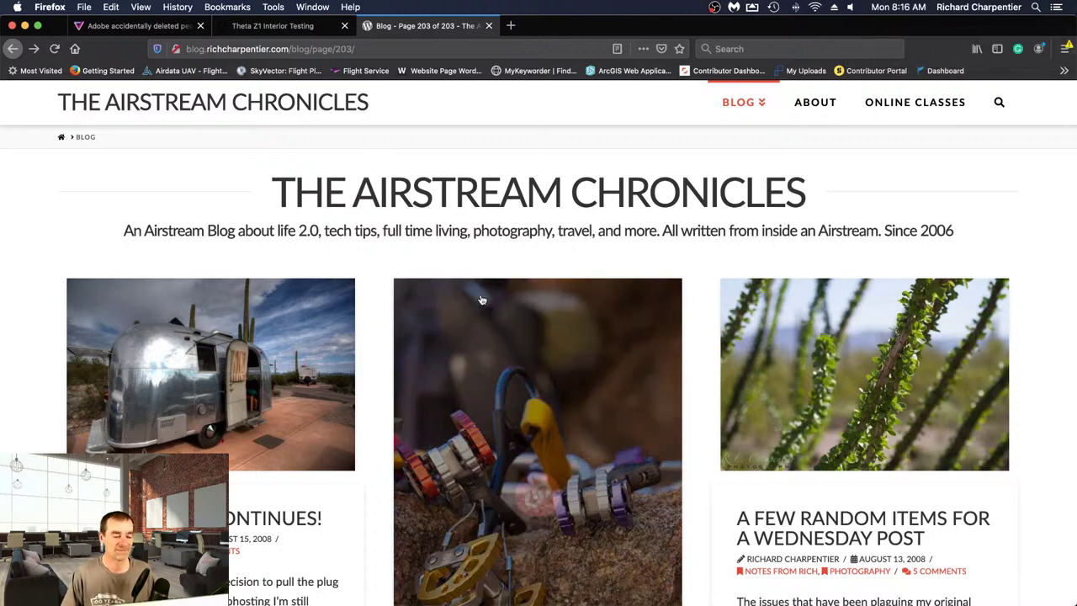
pyautogui.scroll(-1, 481, 300)
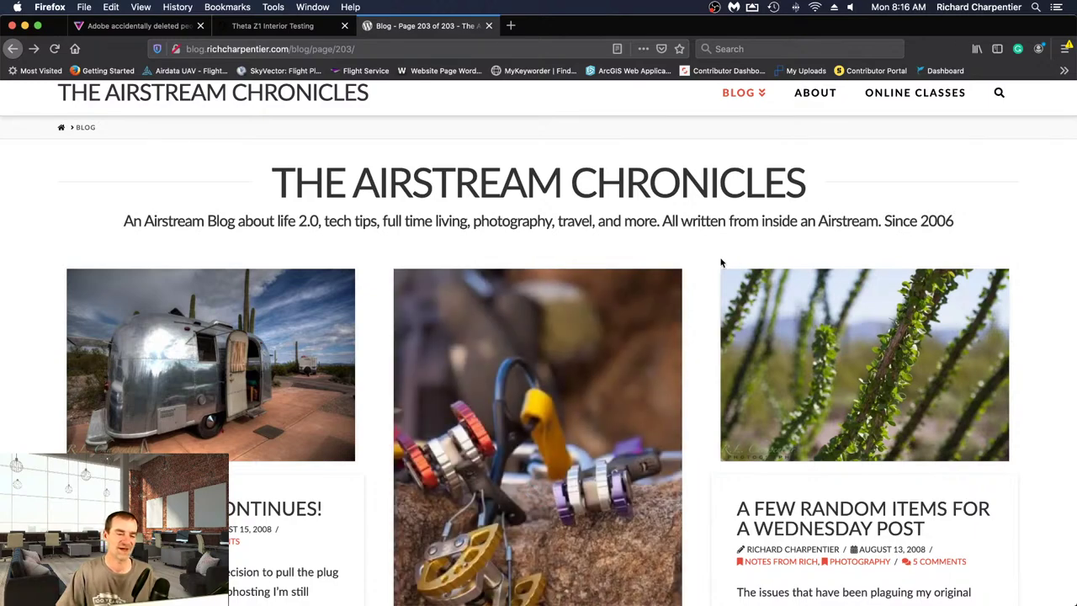
pyautogui.scroll(-3, 692, 263)
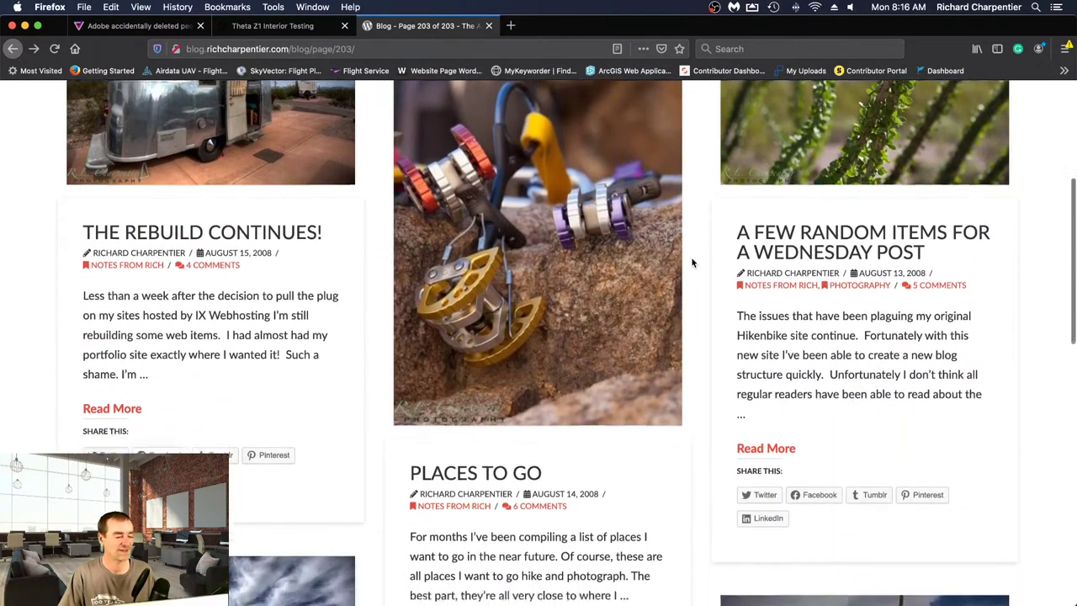
pyautogui.scroll(-3, 691, 263)
pyautogui.scroll(5, 692, 262)
pyautogui.scroll(-10, 692, 262)
pyautogui.scroll(10, 691, 263)
pyautogui.scroll(1, 692, 262)
# - Go to the Airstream Chronicles home page and close the Online Classes popup
pyautogui.click(284, 101)
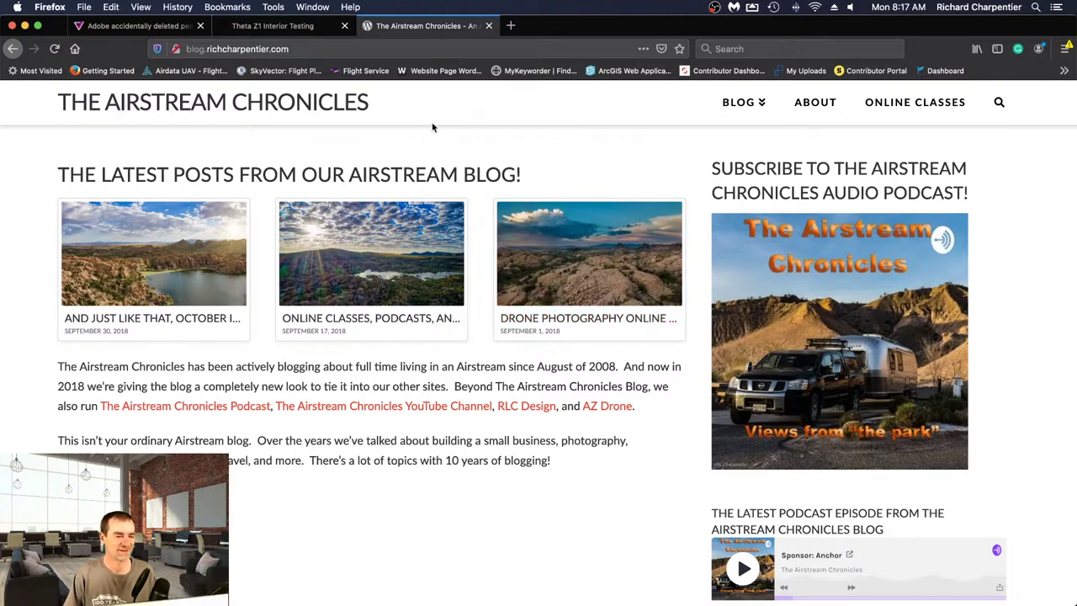
pyautogui.scroll(-5, 523, 168)
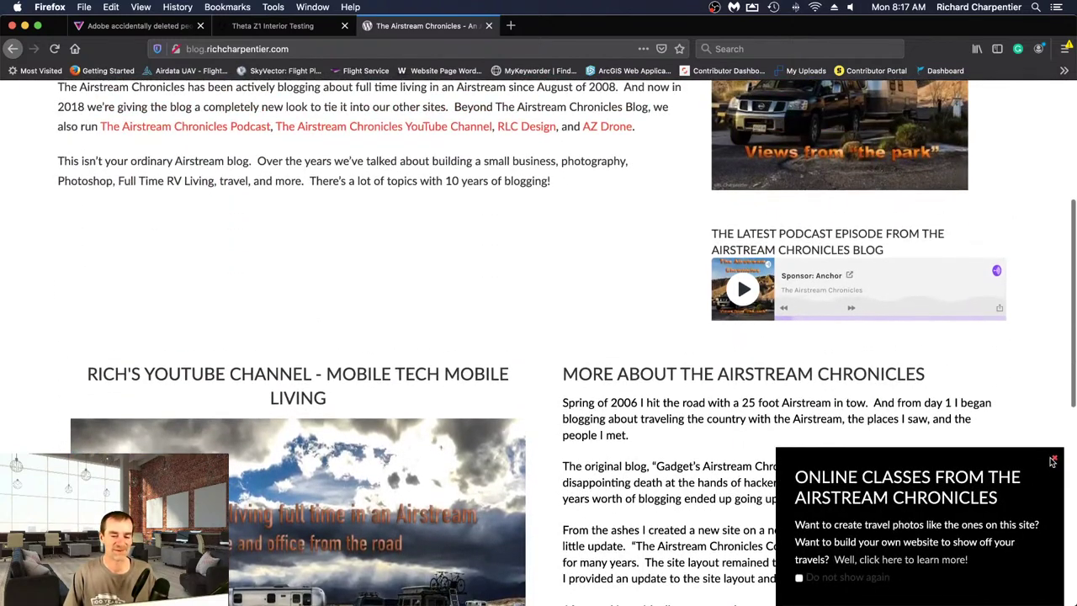
pyautogui.click(1054, 458)
pyautogui.scroll(5, 810, 333)
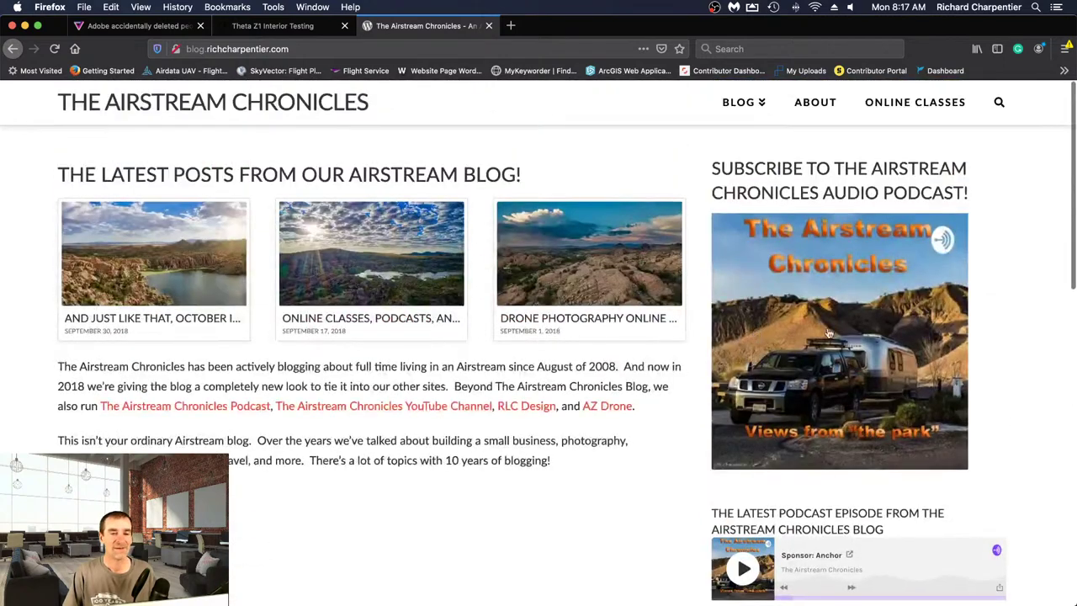
# - Open the blog listing and jump to its last page, 203, showing August 2008 posts
pyautogui.click(741, 103)
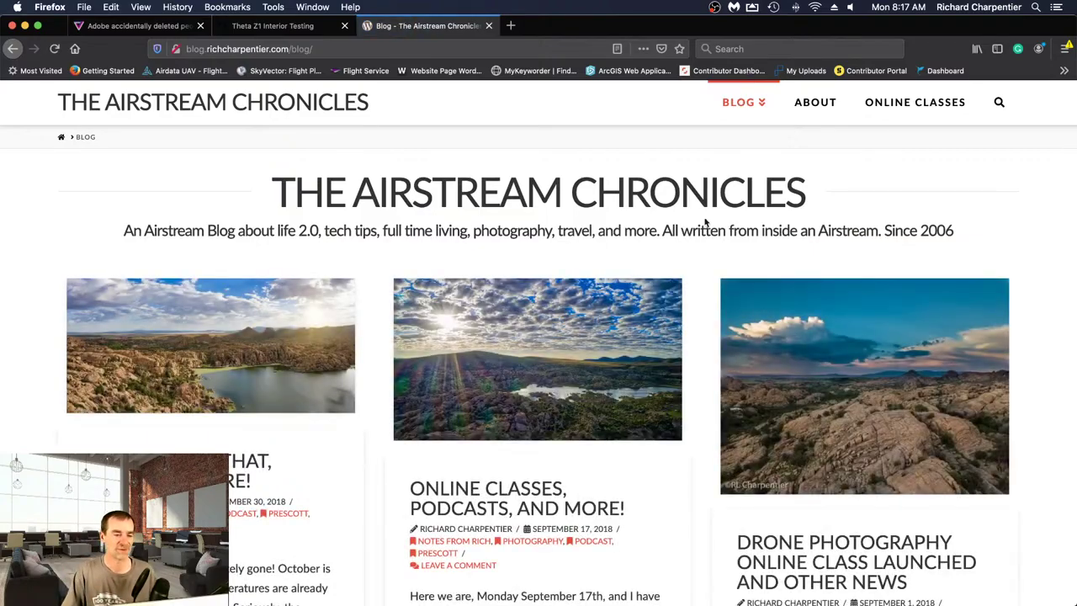
pyautogui.scroll(-15, 705, 227)
pyautogui.scroll(15, 706, 227)
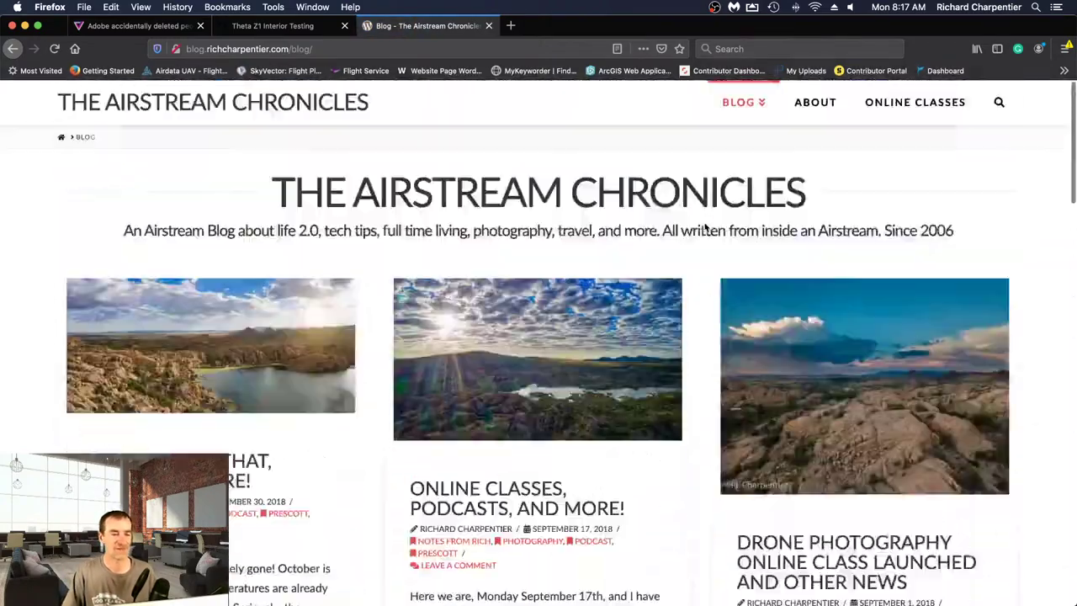
pyautogui.scroll(-15, 705, 227)
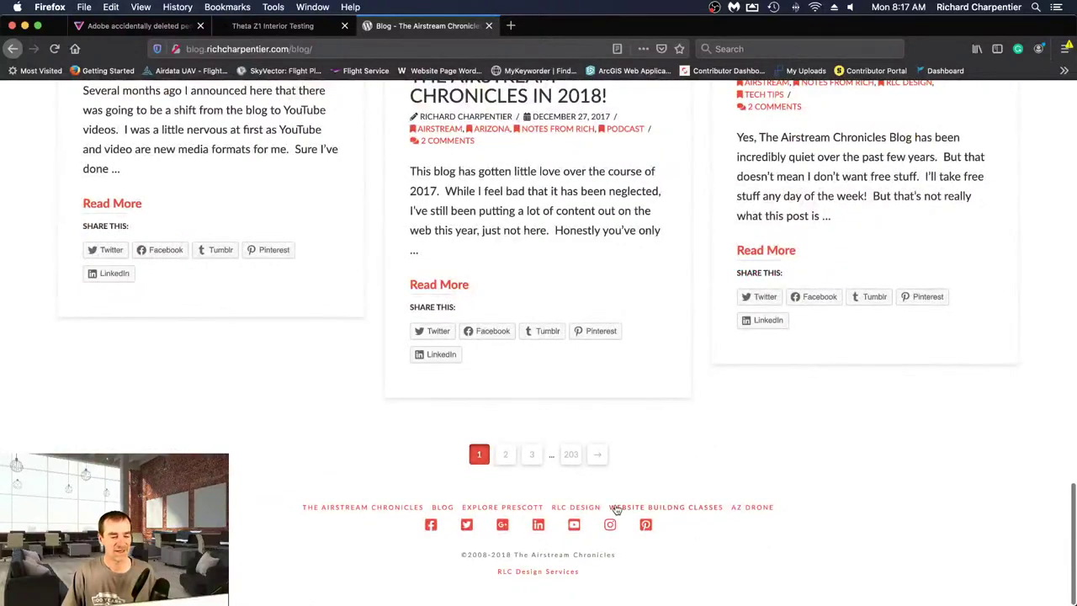
pyautogui.click(569, 454)
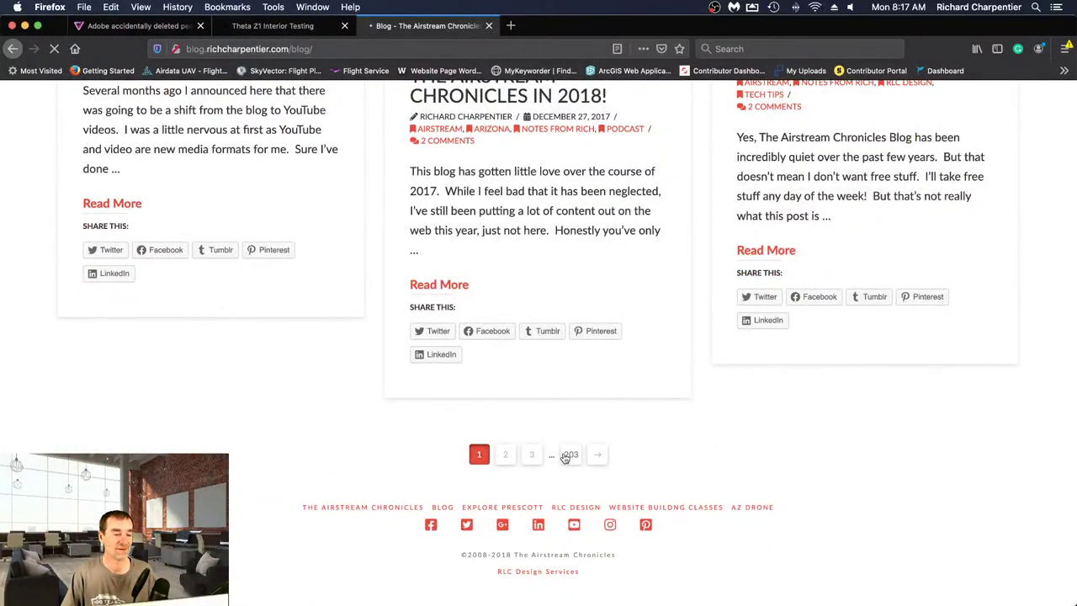
pyautogui.scroll(-5, 615, 351)
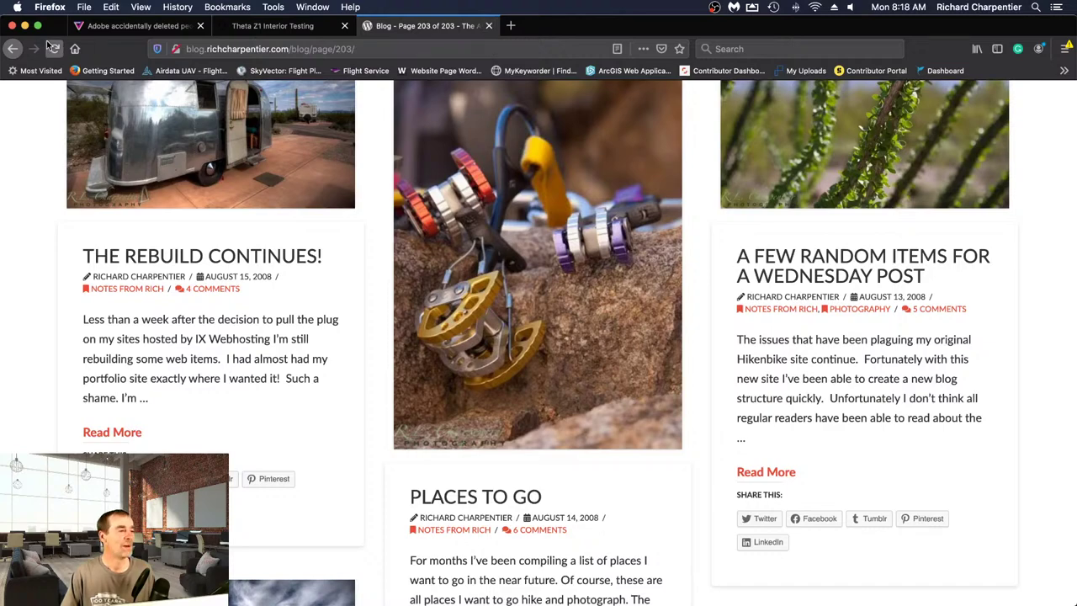
# - Switch to Lightroom Classic's ten Previous Import panoramas and restore the module bar above the grid
pyautogui.click(25, 27)
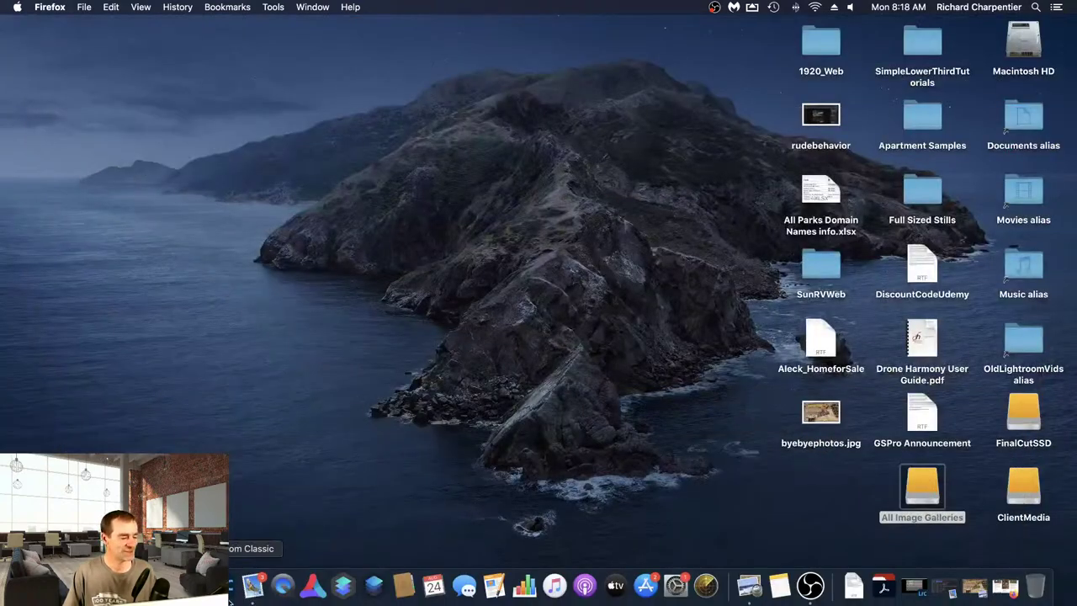
pyautogui.click(229, 589)
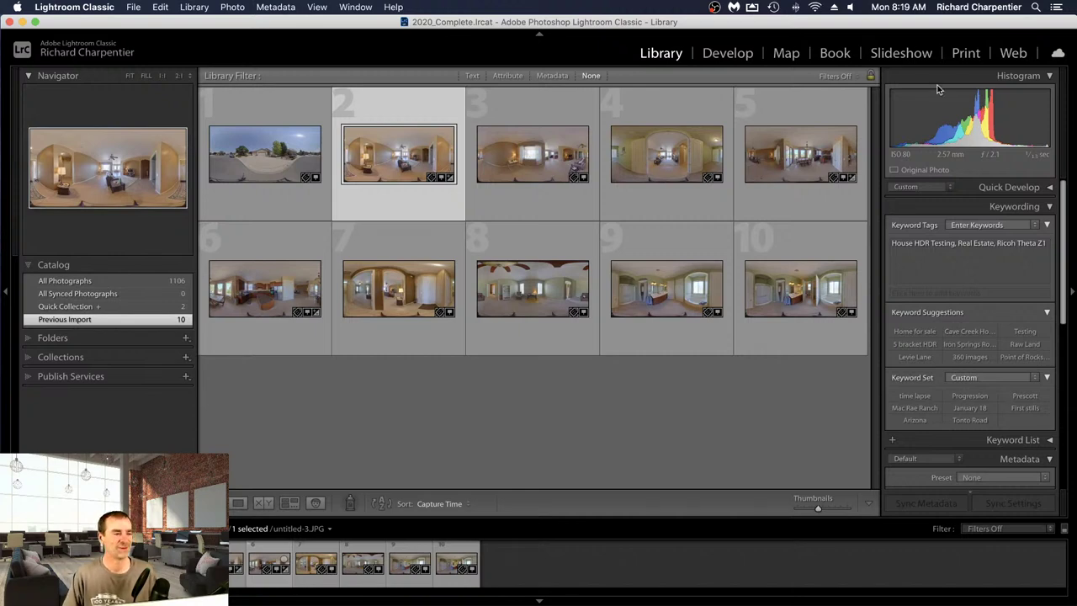
pyautogui.press('F5')
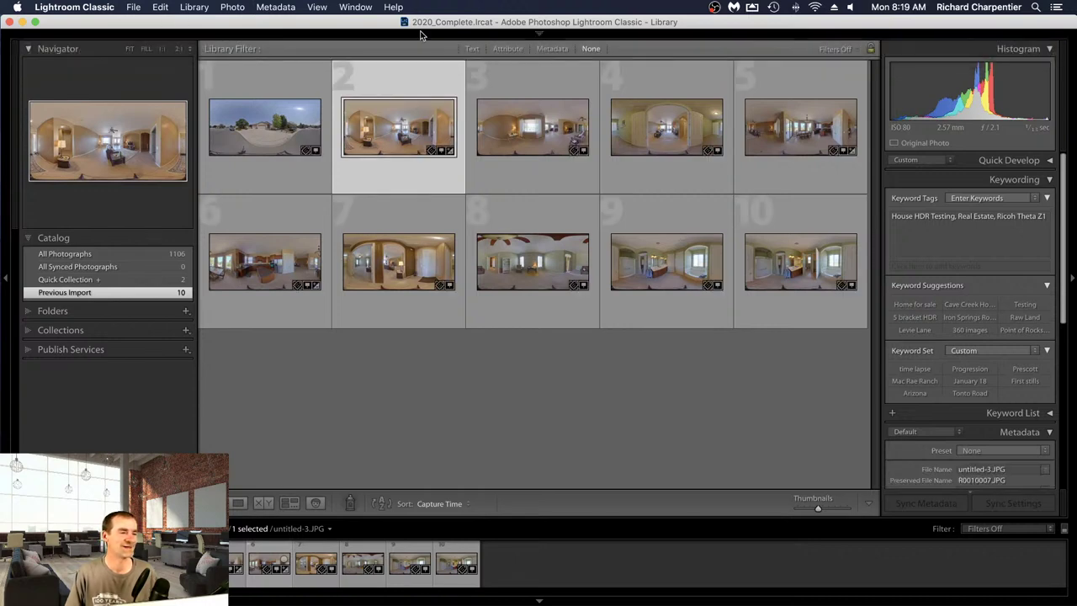
pyautogui.click(543, 34)
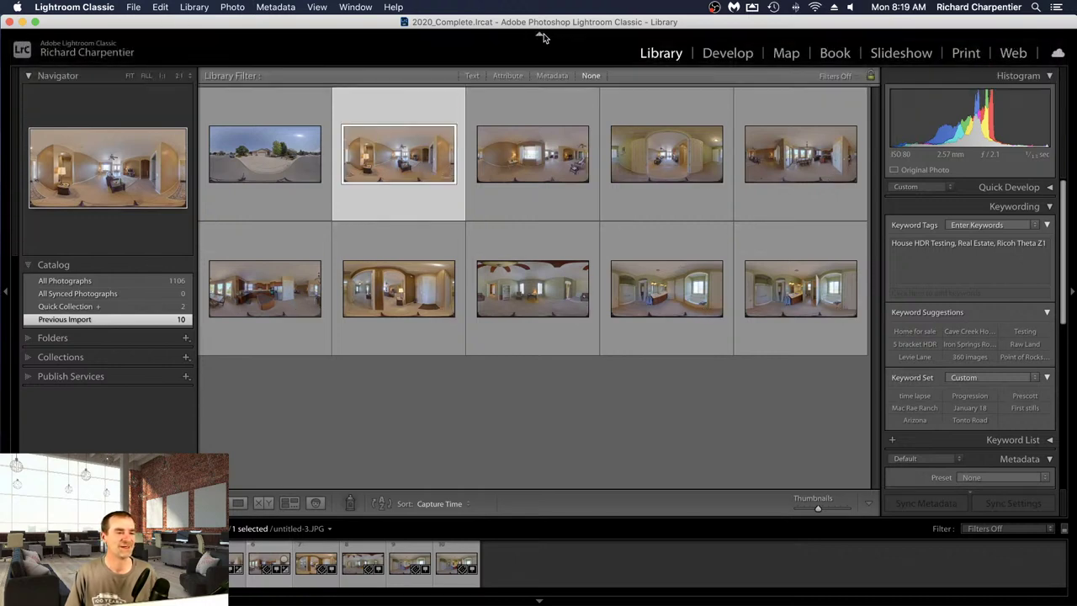
pyautogui.click(134, 8)
pyautogui.moveTo(177, 59)
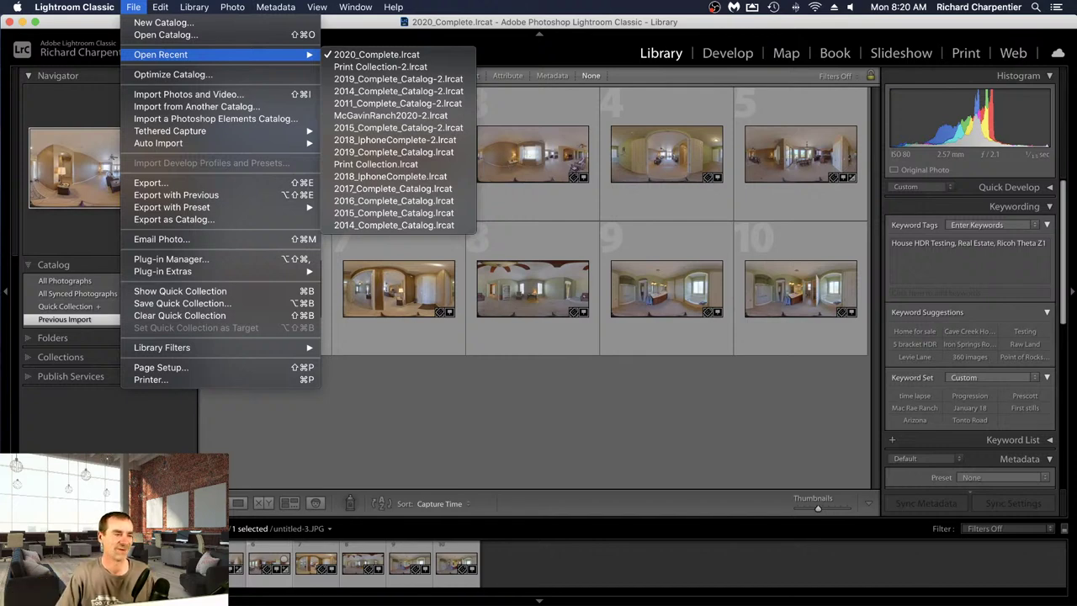
pyautogui.click(364, 35)
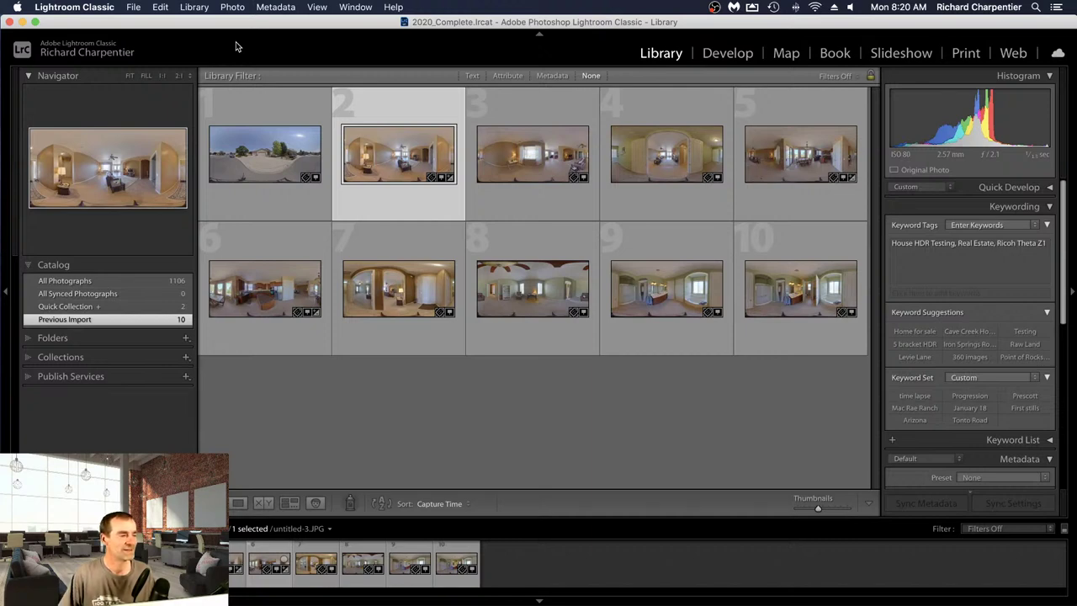
# - Minimize the Lightroom Classic 2020_Complete catalog window to reveal the macOS desktop
pyautogui.moveTo(34, 24)
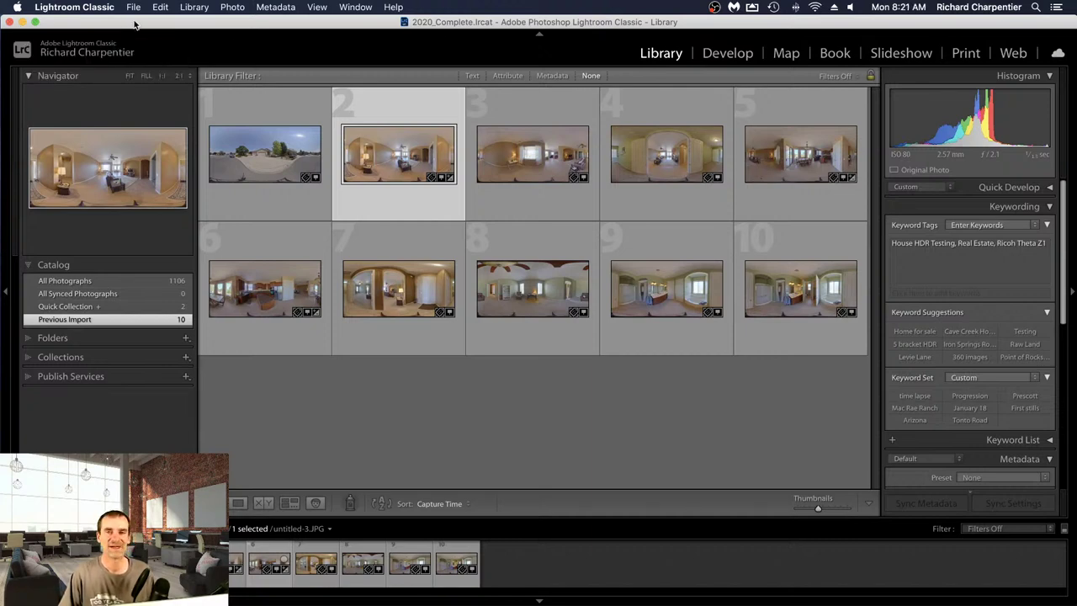
pyautogui.click(22, 22)
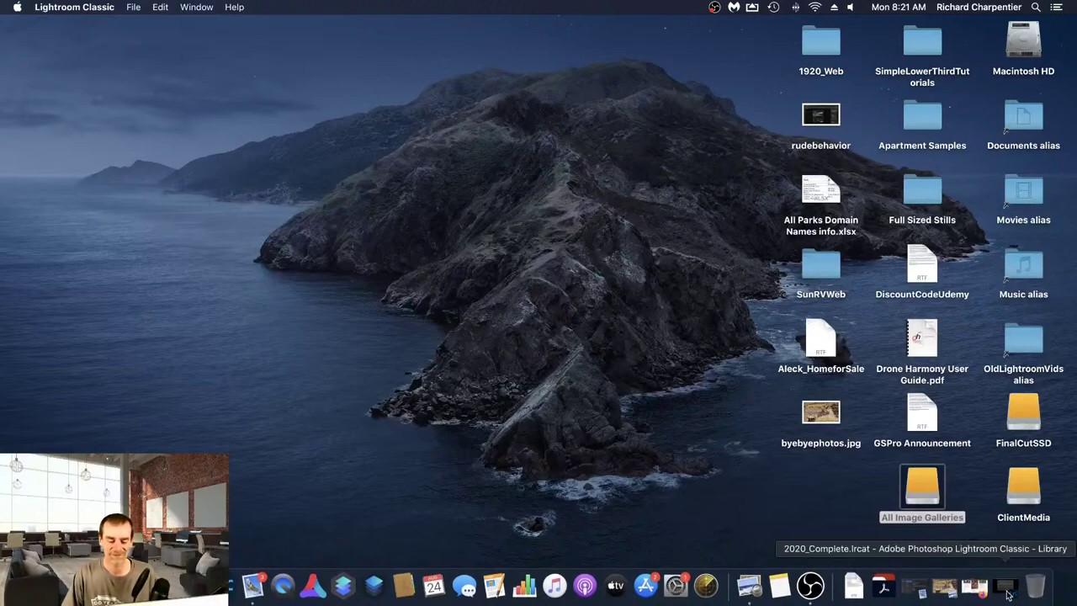
# - Bring Lightroom Classic back from the Dock to its 2020_Complete Library grid
pyautogui.click(1005, 586)
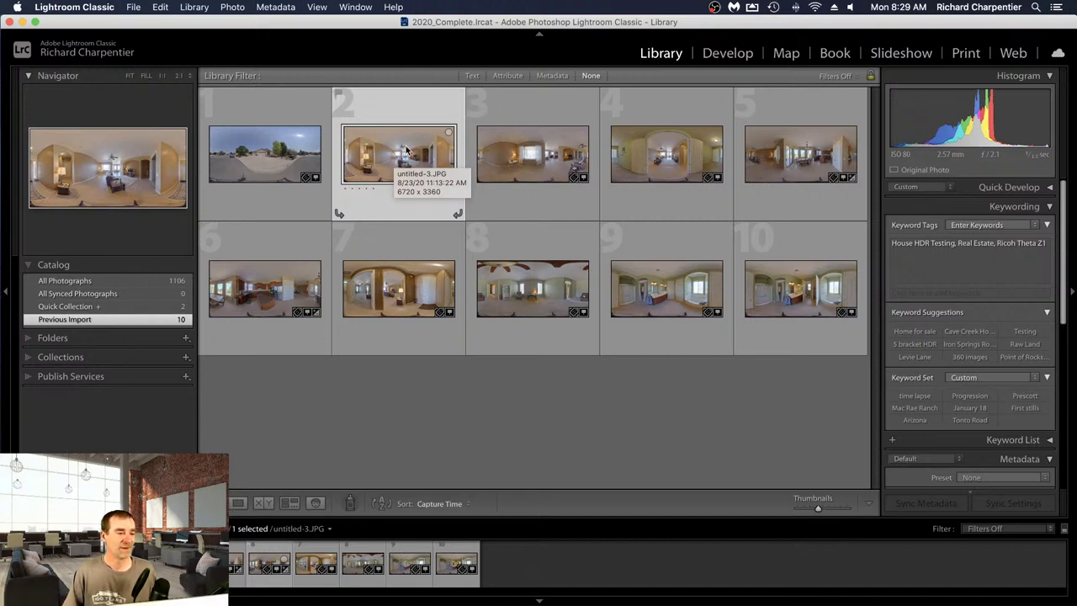
# - Inspect street panorama untitled-2.JPG at 1:1 on the parked car, then advance to untitled-3.JPG
pyautogui.doubleClick(286, 153)
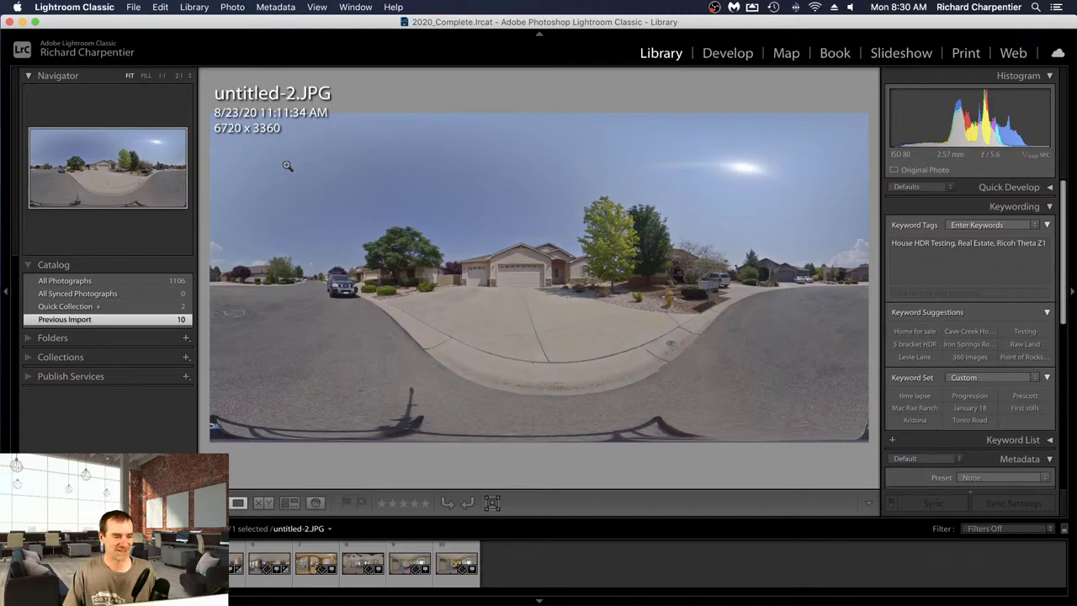
pyautogui.click(345, 288)
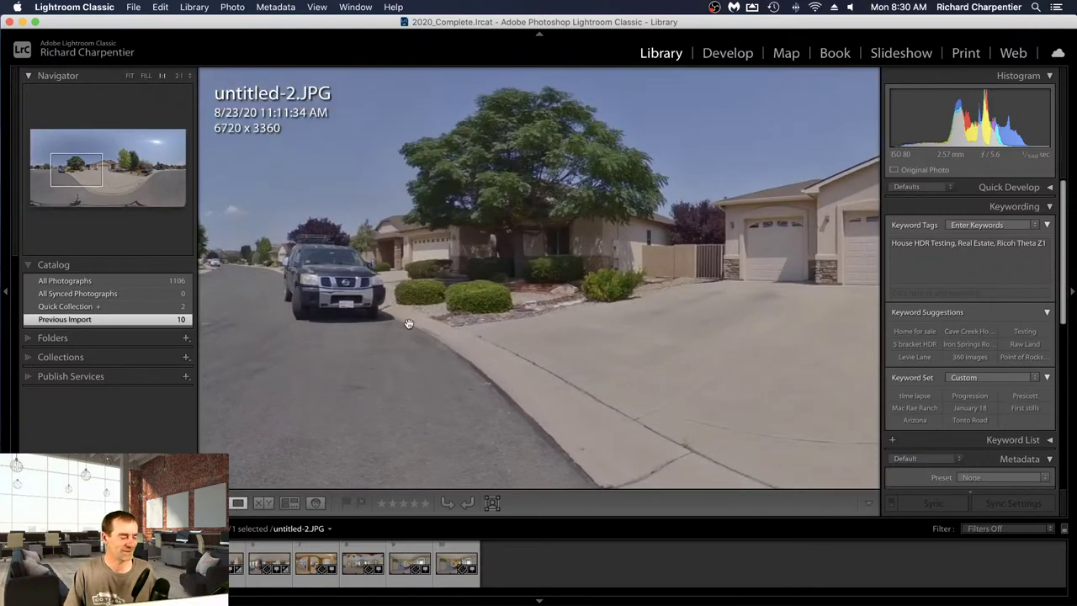
pyautogui.click(344, 301)
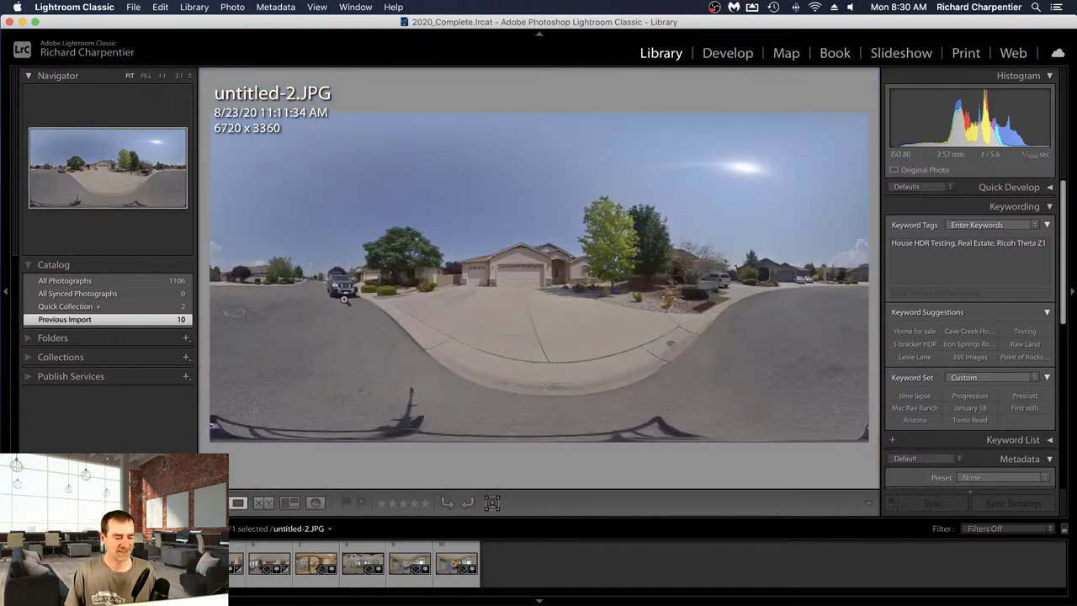
pyautogui.press('Right')
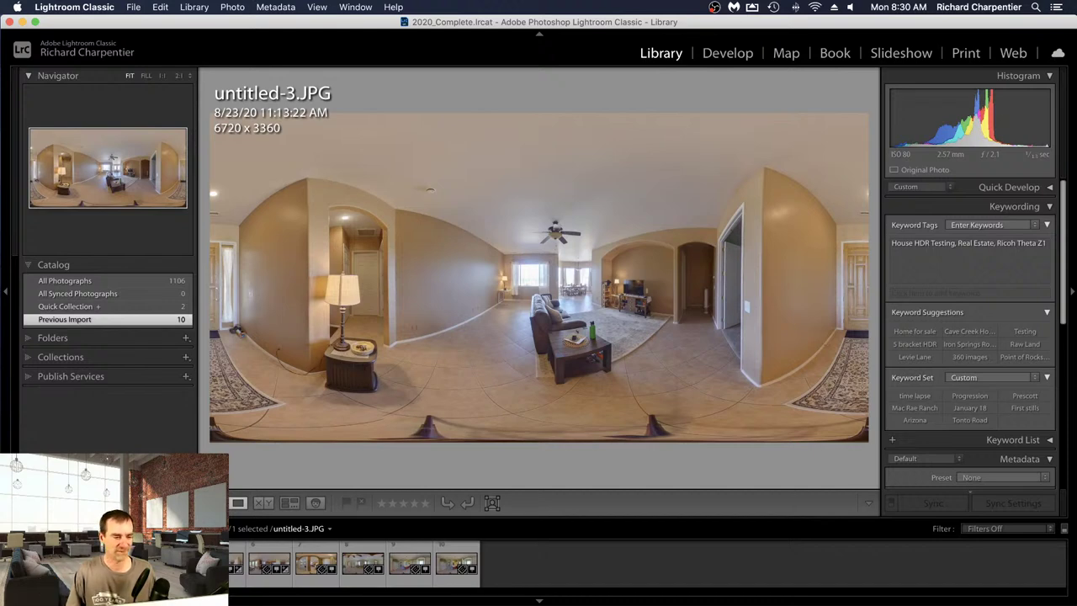
# - Step through untitled-4 and untitled-5 to the dining-room panorama untitled-6.JPG
pyautogui.press('Right')
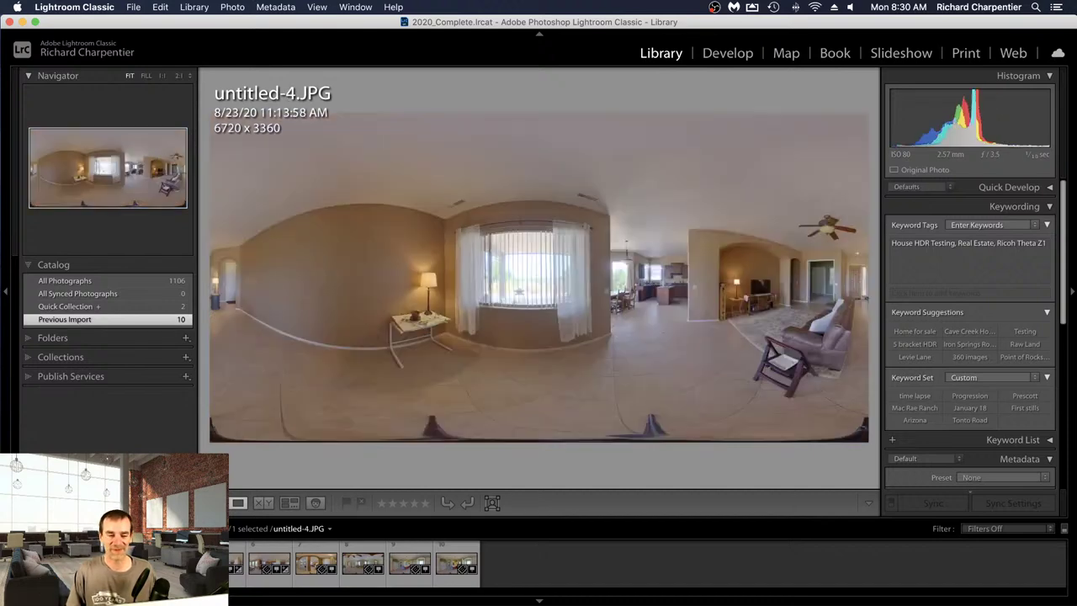
pyautogui.press('Left')
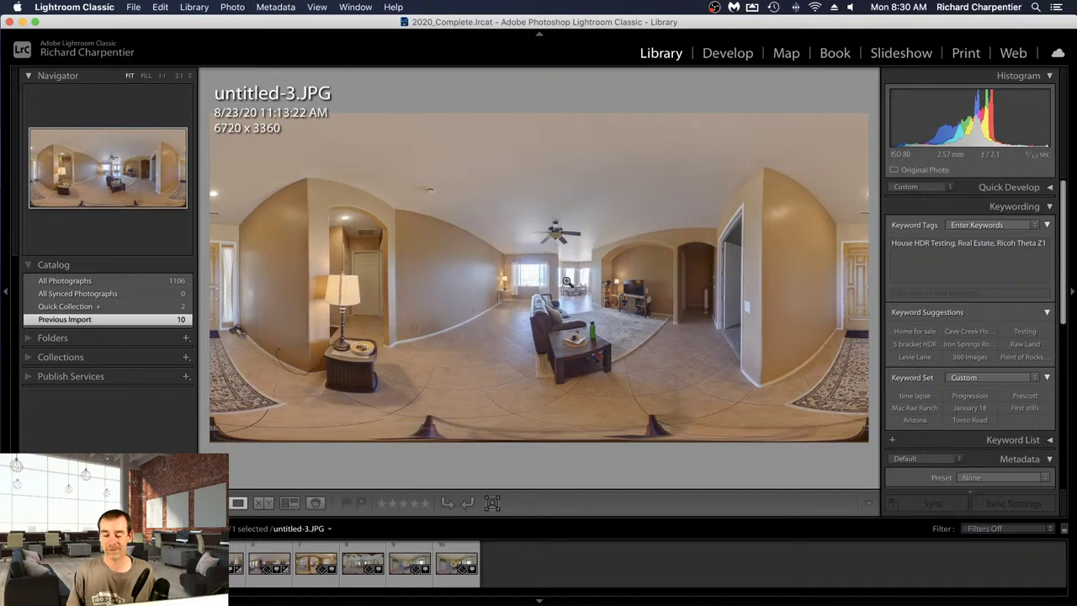
pyautogui.press('Right')
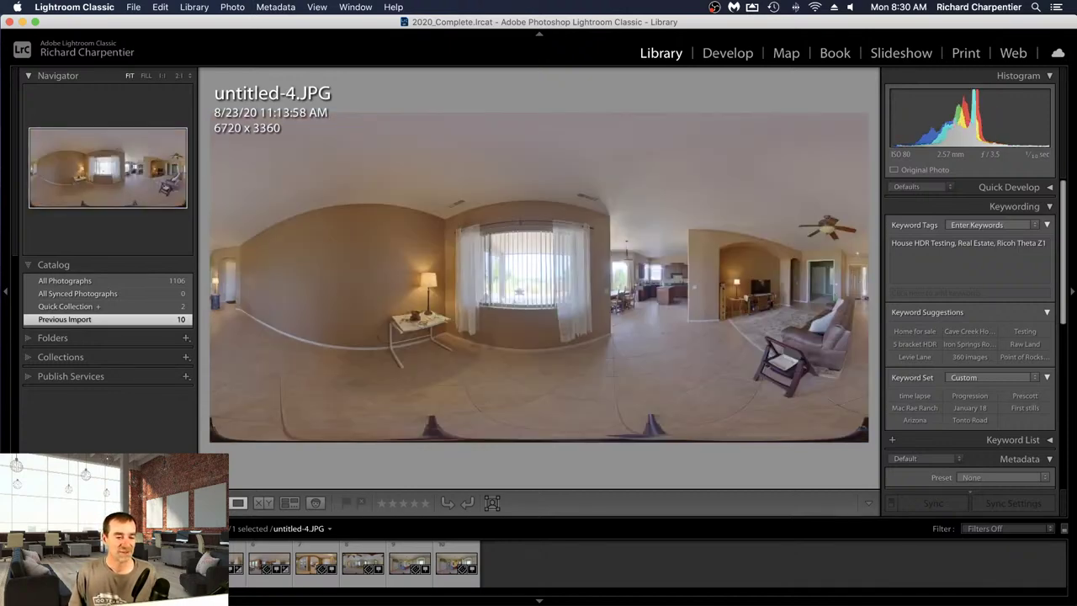
pyautogui.press('Right')
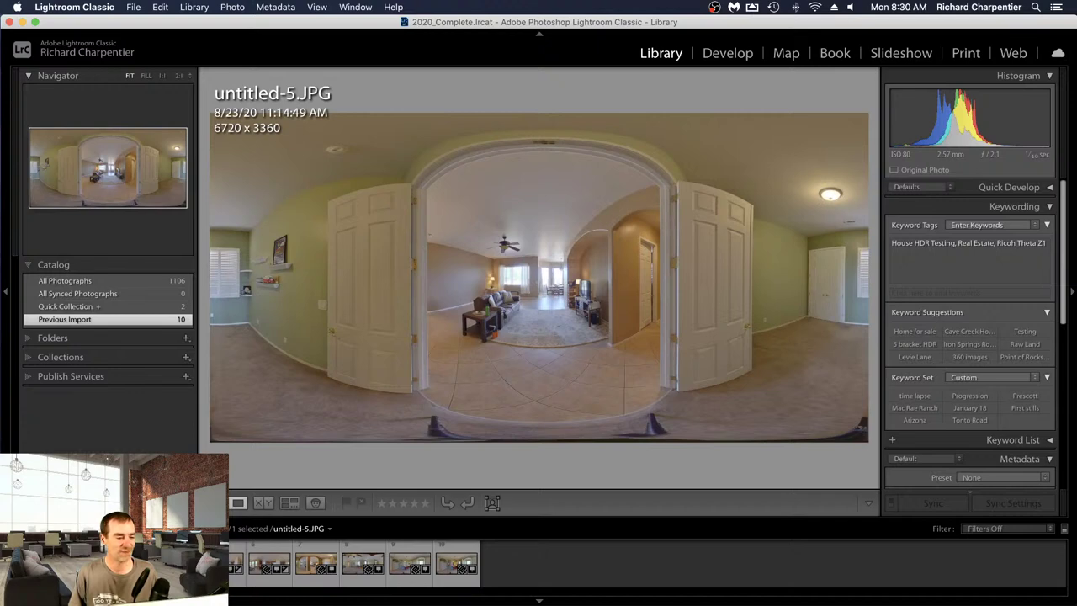
pyautogui.press('Right')
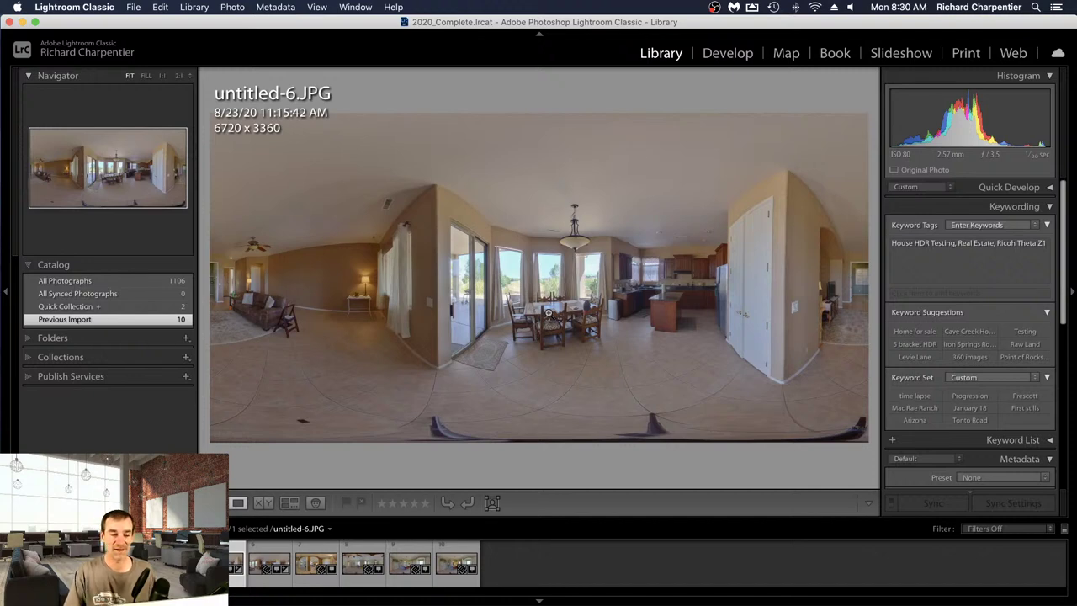
# - Zoom in on the dining-room windows and the kitchen cabinets in untitled-7.JPG, fitting each afterwards
pyautogui.click(517, 262)
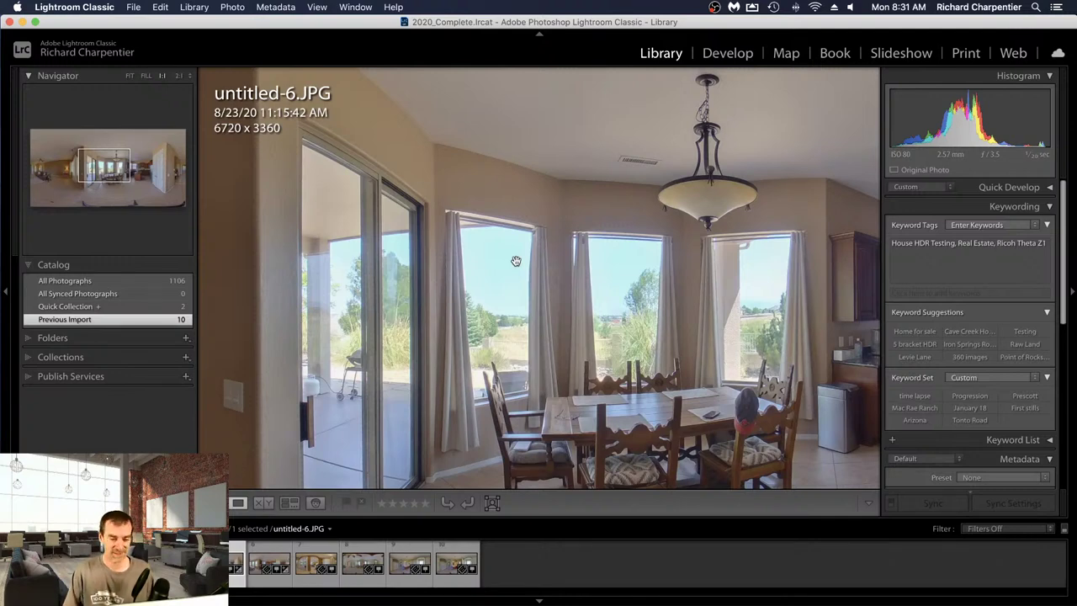
pyautogui.click(657, 298)
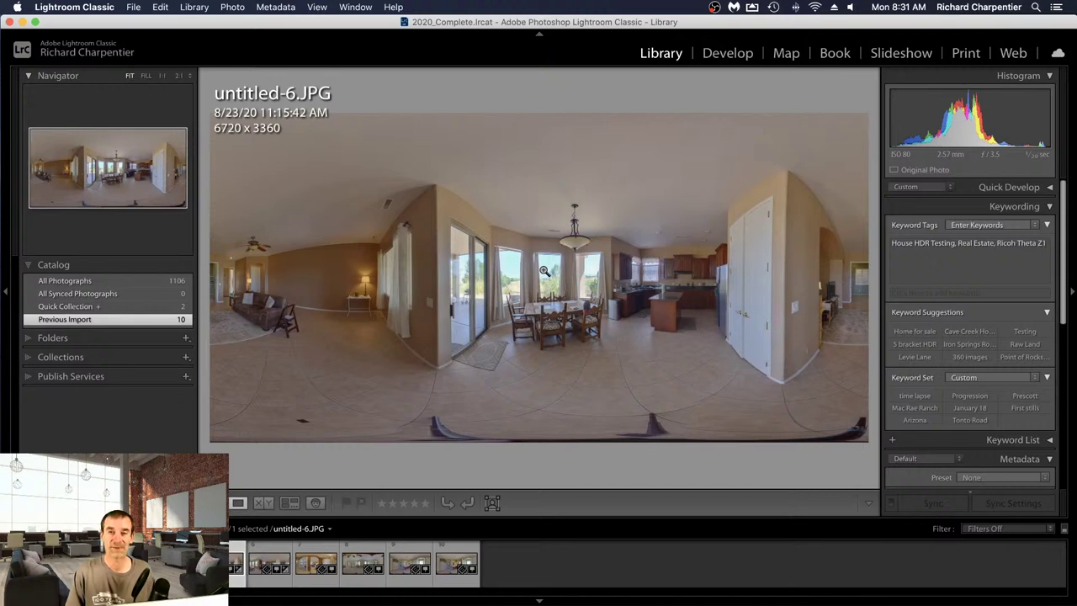
pyautogui.press('Right')
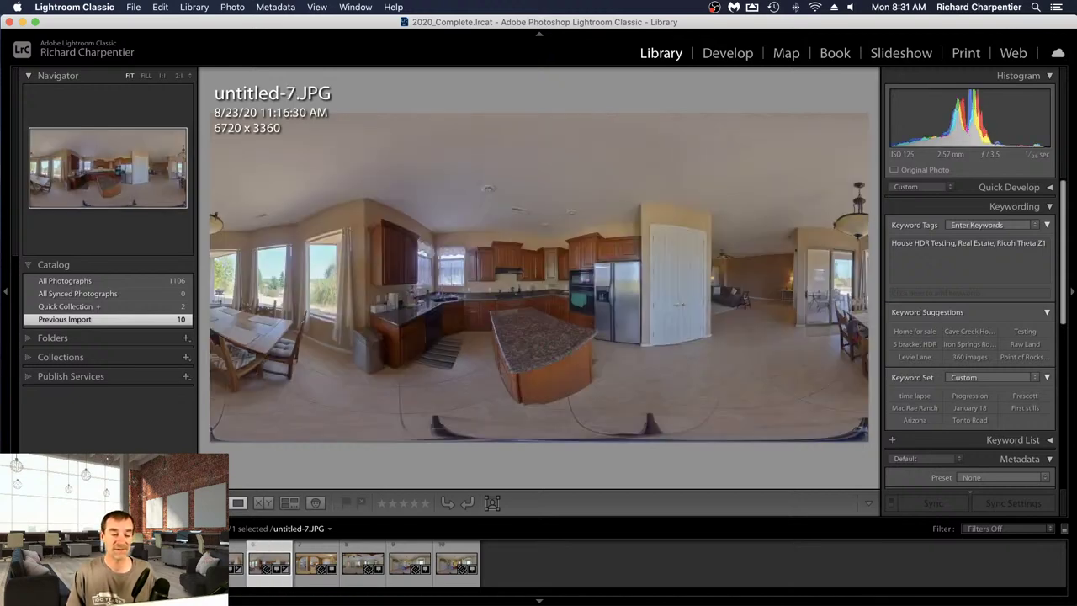
pyautogui.click(582, 252)
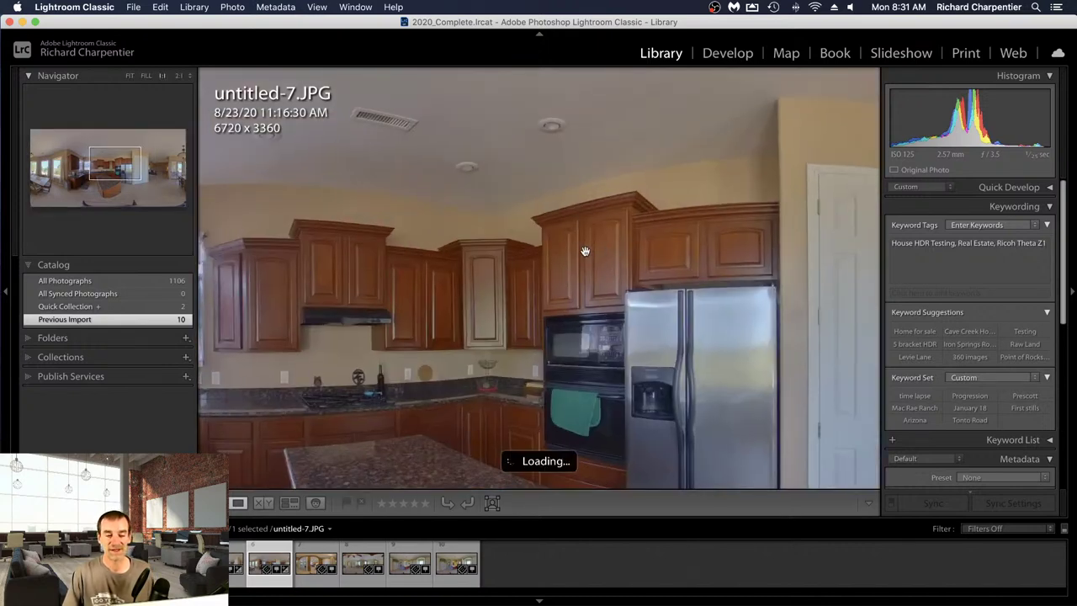
pyautogui.click(575, 254)
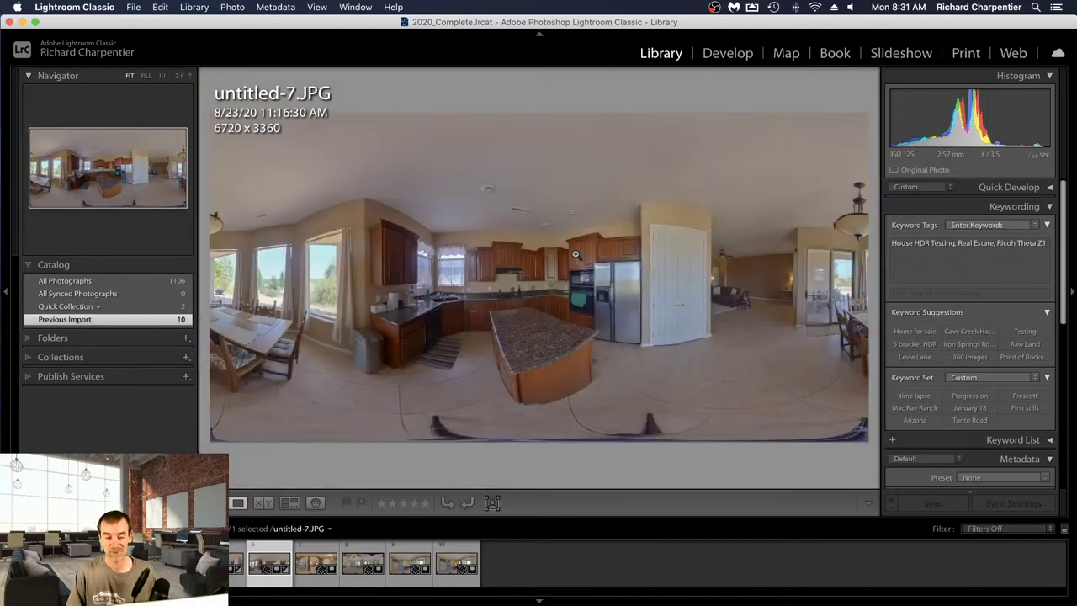
# - Step through untitled-8 to untitled-11, comparing the two bathroom panoramas back and forth
pyautogui.press('Right')
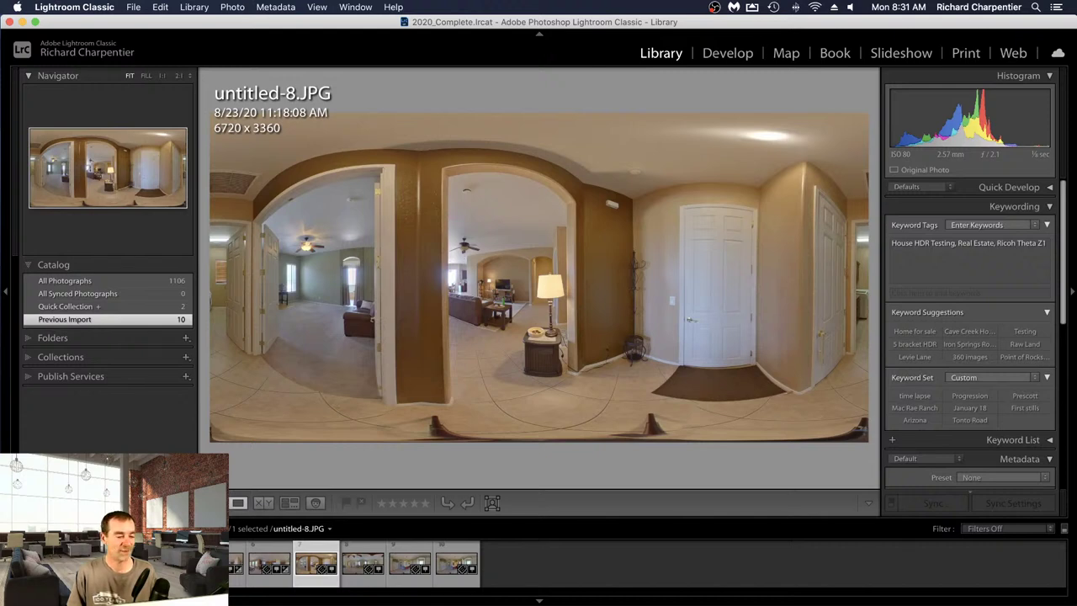
pyautogui.press('Right')
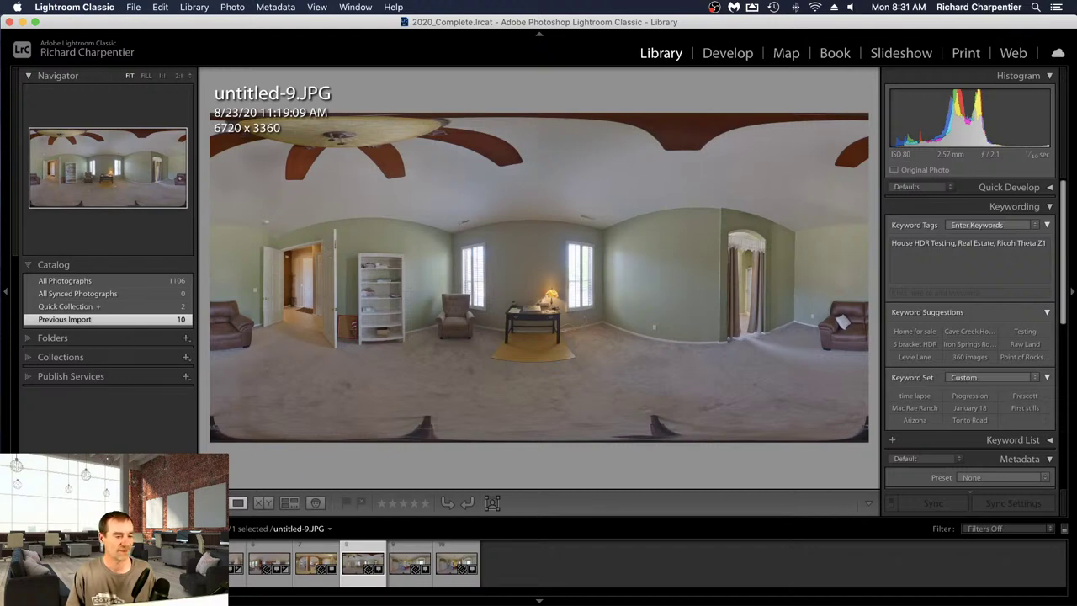
pyautogui.press('Right')
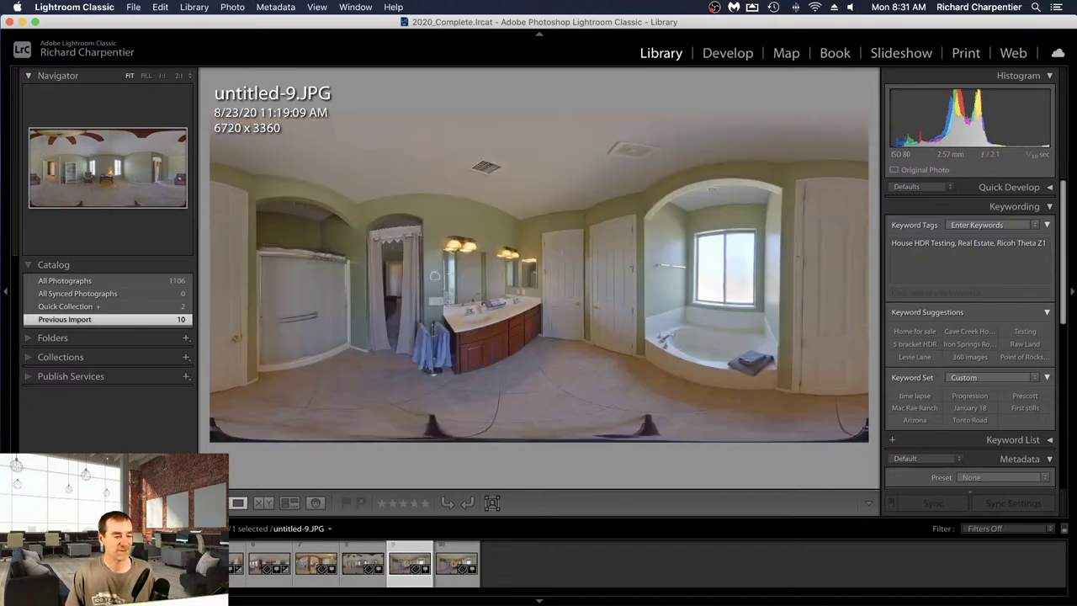
pyautogui.press('Right')
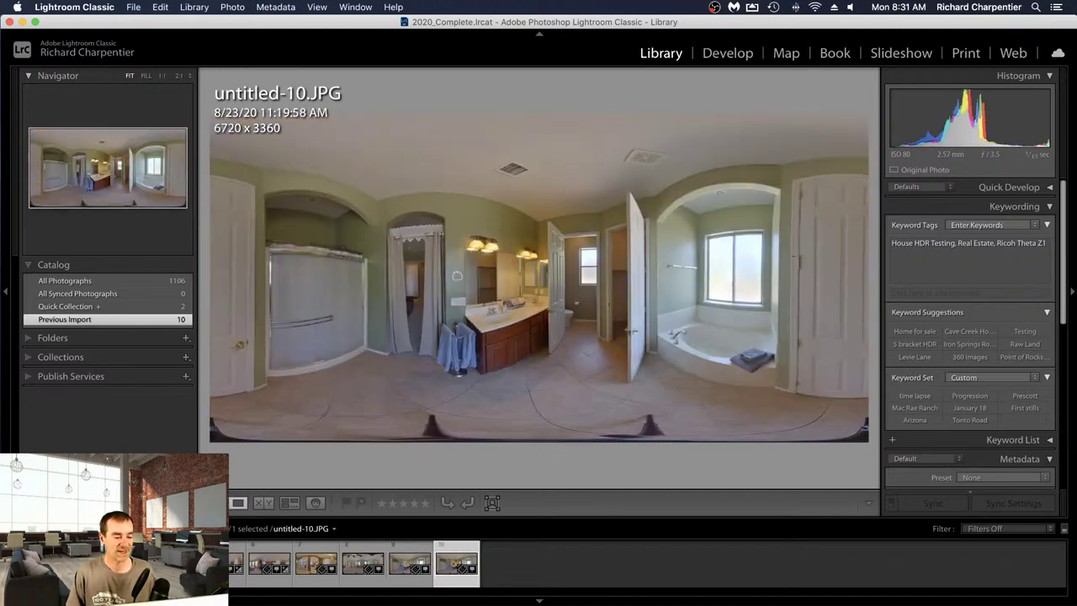
pyautogui.press('Left')
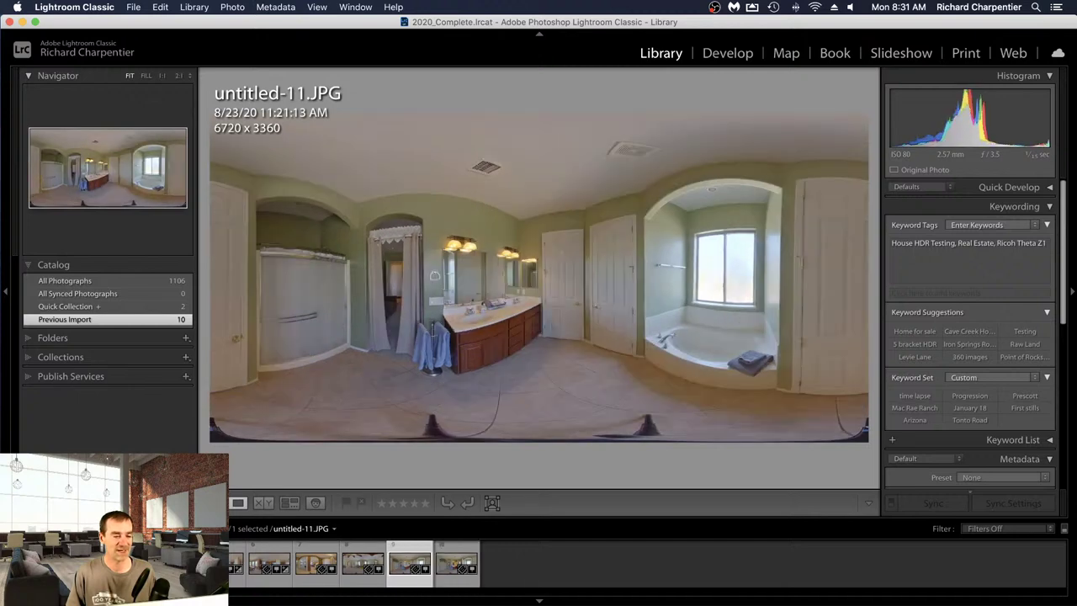
pyautogui.press('Right')
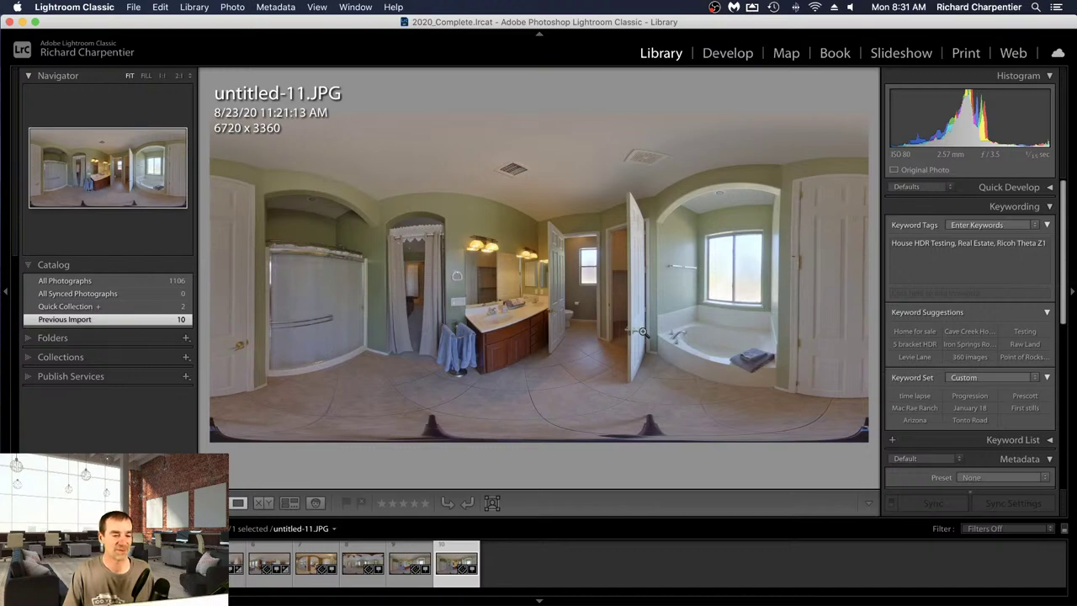
# - Return to Grid view, minimize Lightroom, and show the Theta Z1 Interior Testing page in Firefox
pyautogui.press('g')
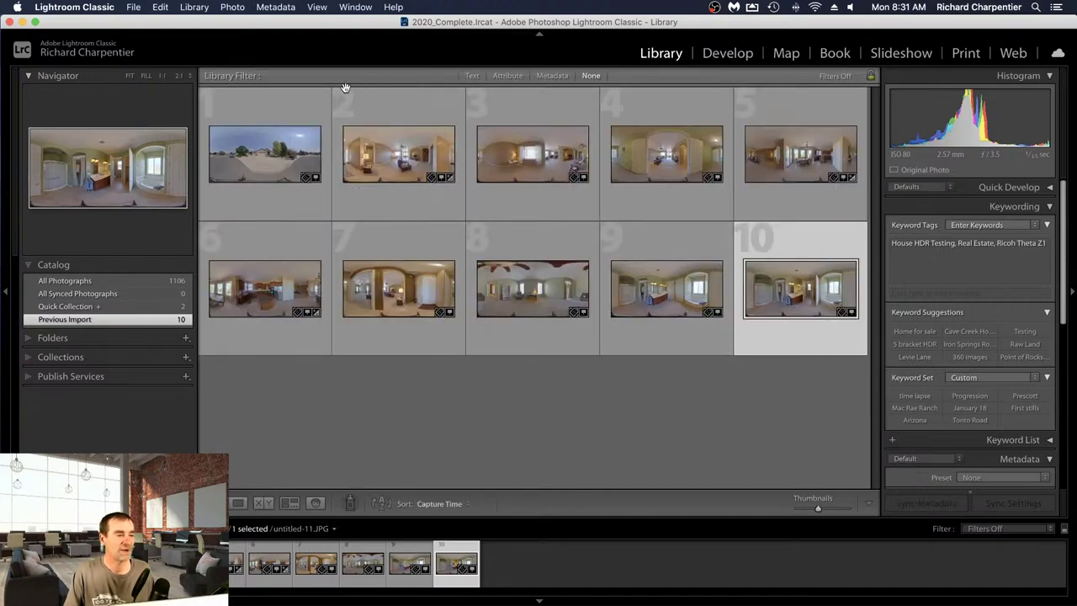
pyautogui.click(23, 22)
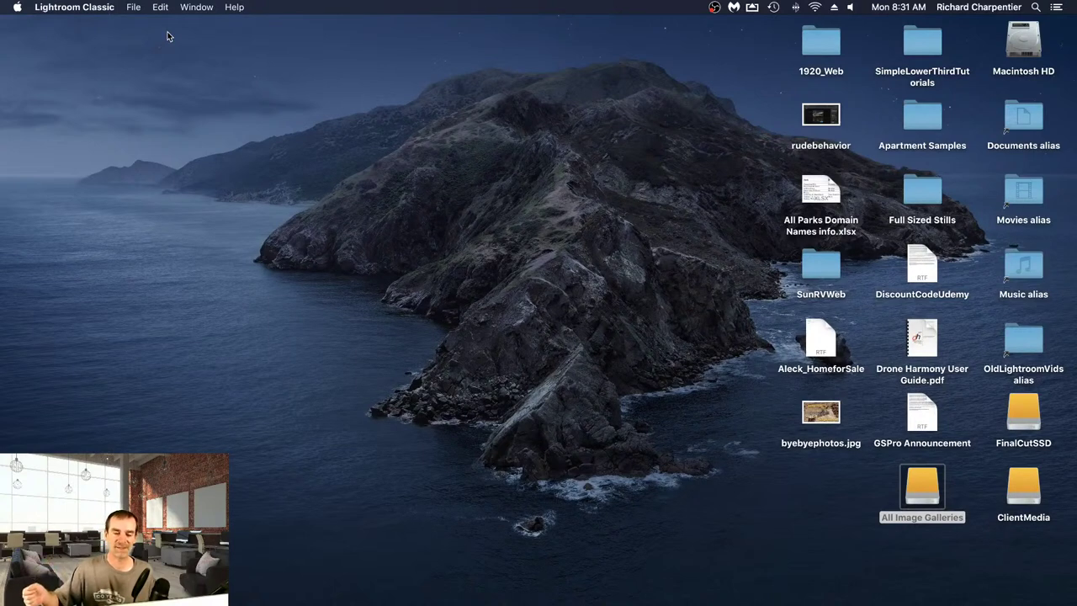
pyautogui.moveTo(593, 602)
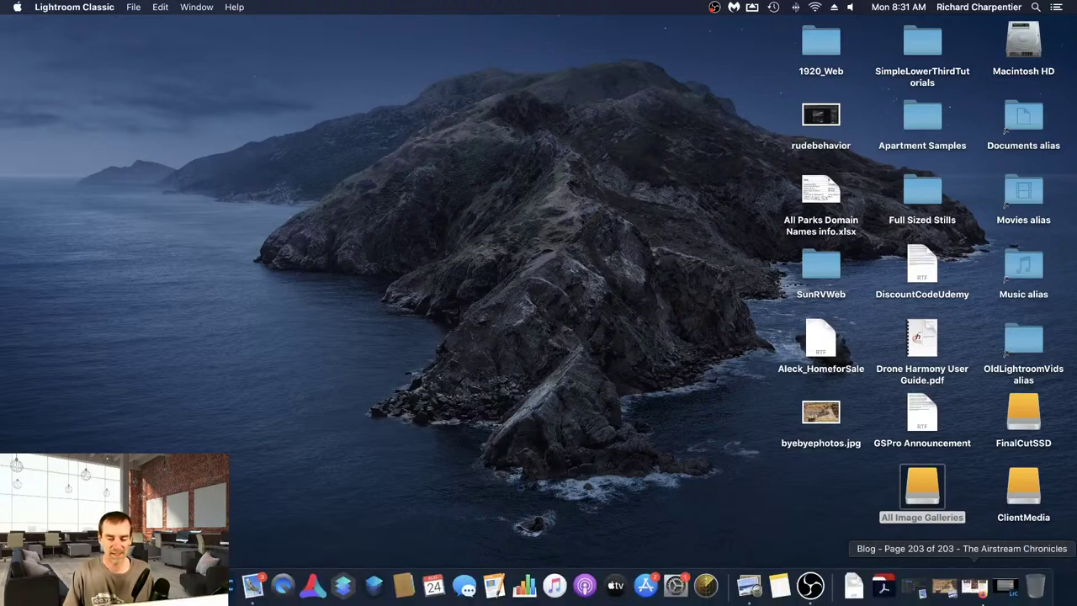
pyautogui.click(944, 586)
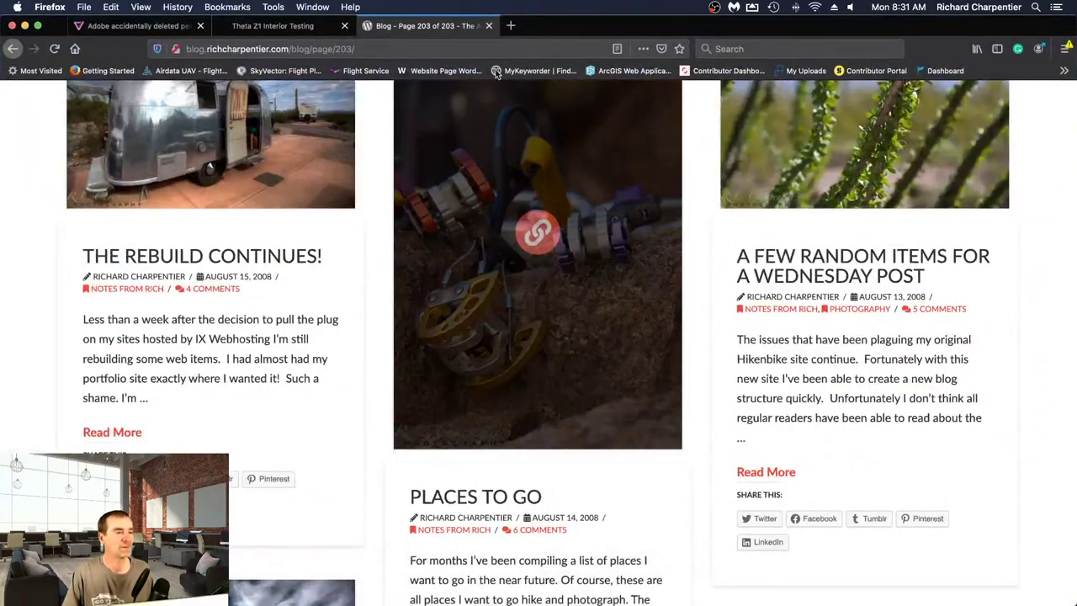
pyautogui.click(305, 29)
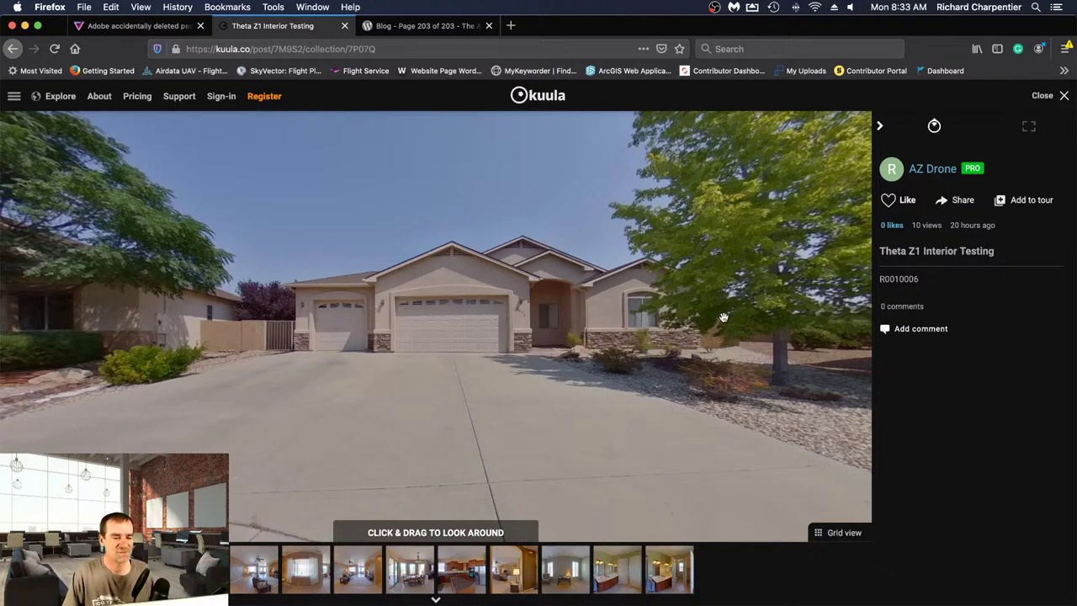
# - Look around the cul-de-sac in exterior panorama R0010006 and zoom in on the house
pyautogui.moveTo(725, 317); pyautogui.dragTo(430, 303)
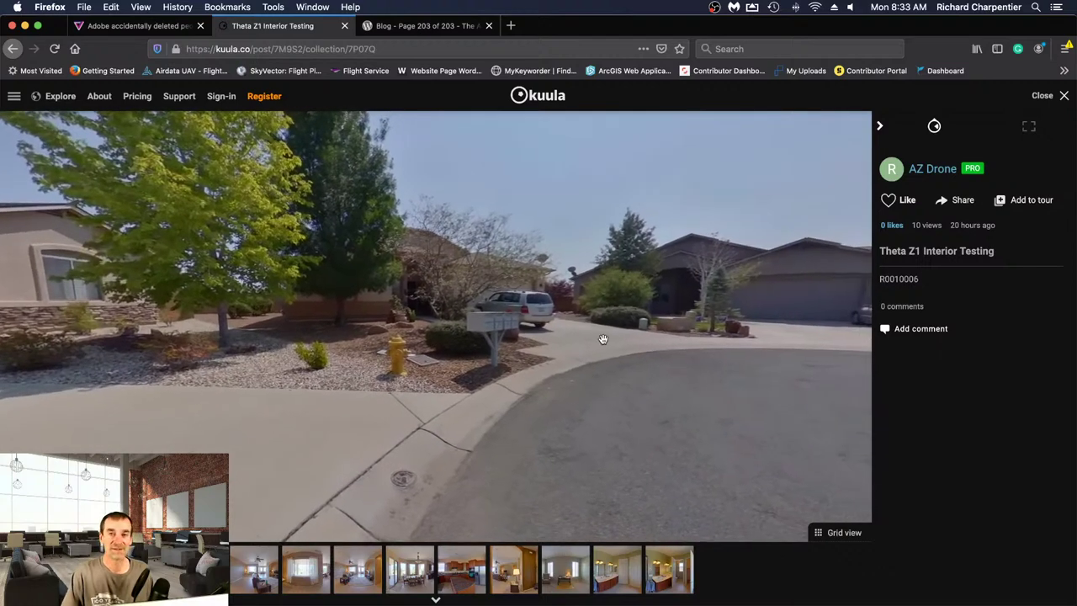
pyautogui.moveTo(741, 343); pyautogui.dragTo(493, 315)
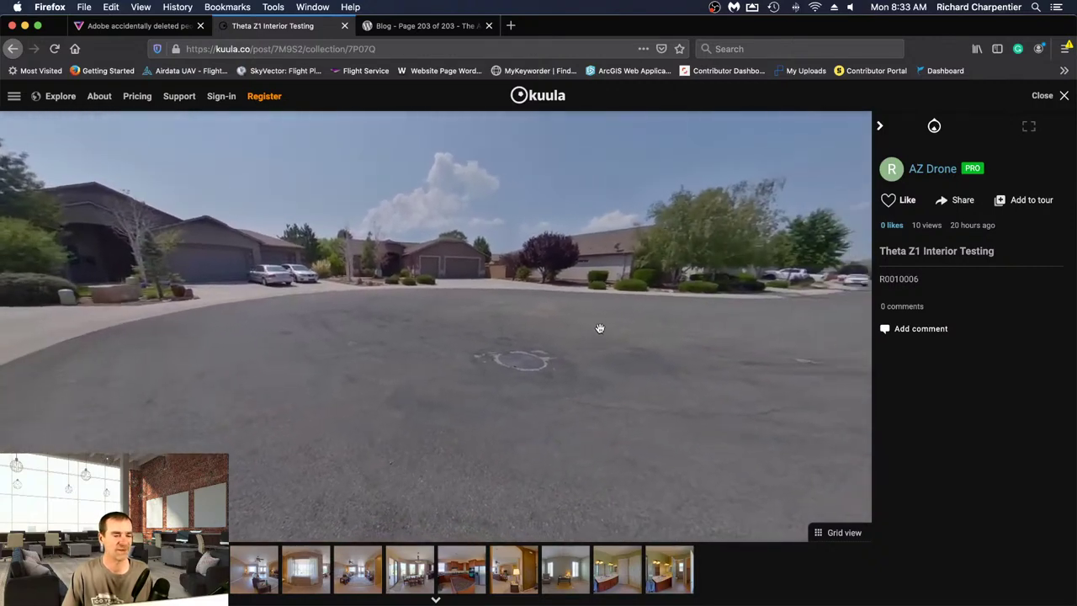
pyautogui.moveTo(595, 314); pyautogui.dragTo(601, 339)
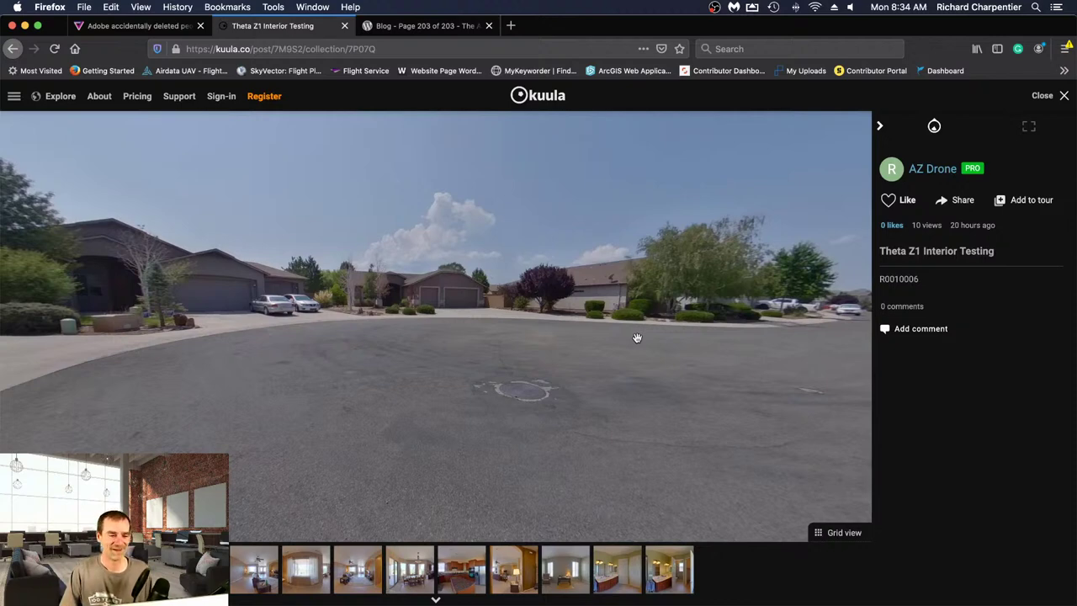
pyautogui.moveTo(637, 337); pyautogui.dragTo(505, 332)
pyautogui.scroll(5, 505, 332)
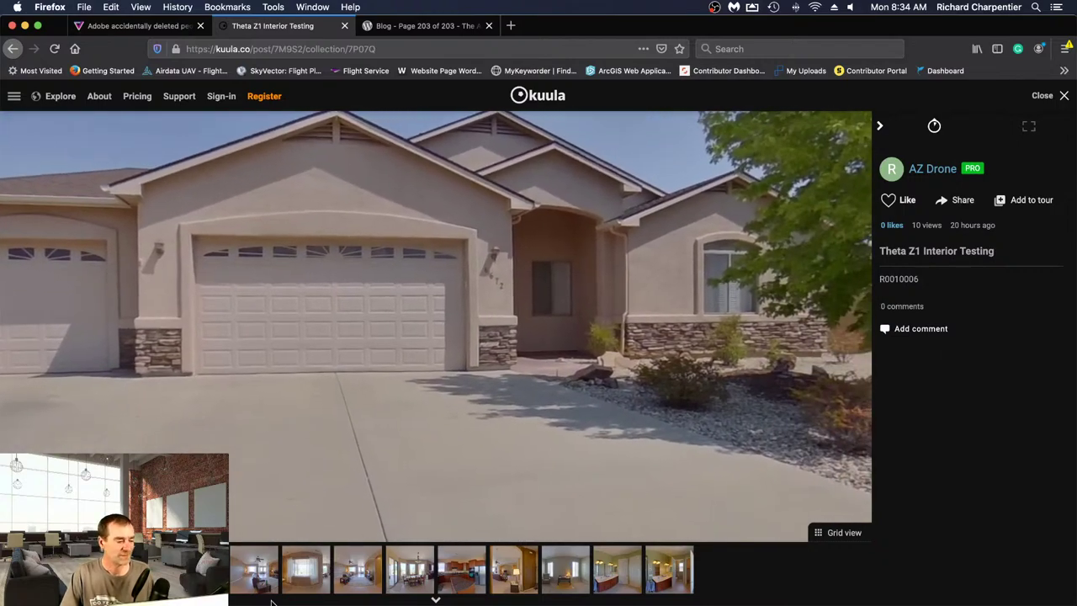
# - Open R0010007 and look around the living room toward the TV, doorway and hallway
pyautogui.click(250, 575)
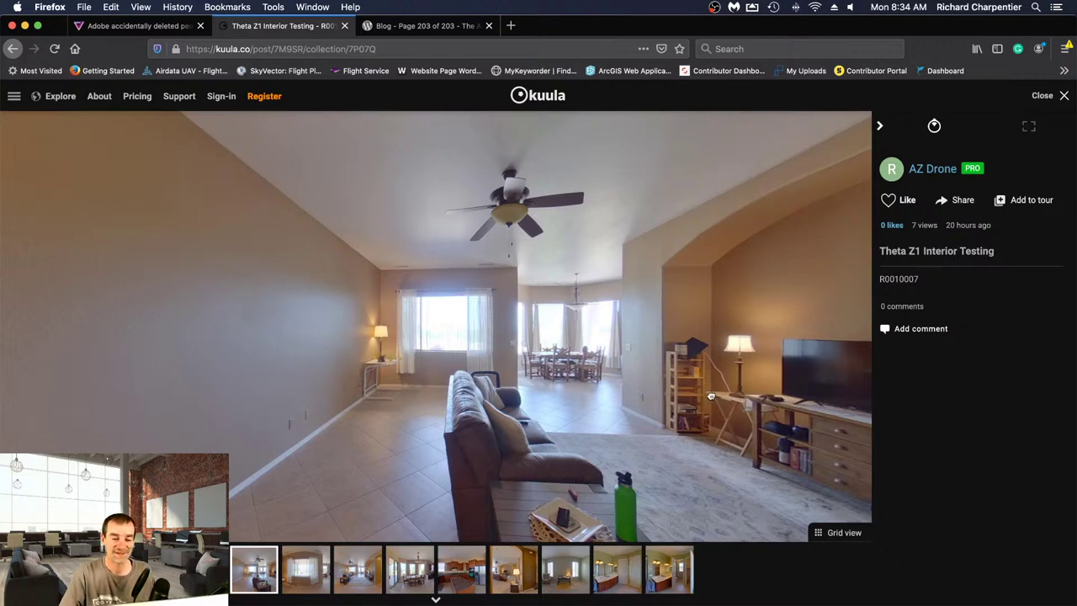
pyautogui.moveTo(720, 396); pyautogui.dragTo(453, 365)
pyautogui.moveTo(225, 269); pyautogui.dragTo(301, 273)
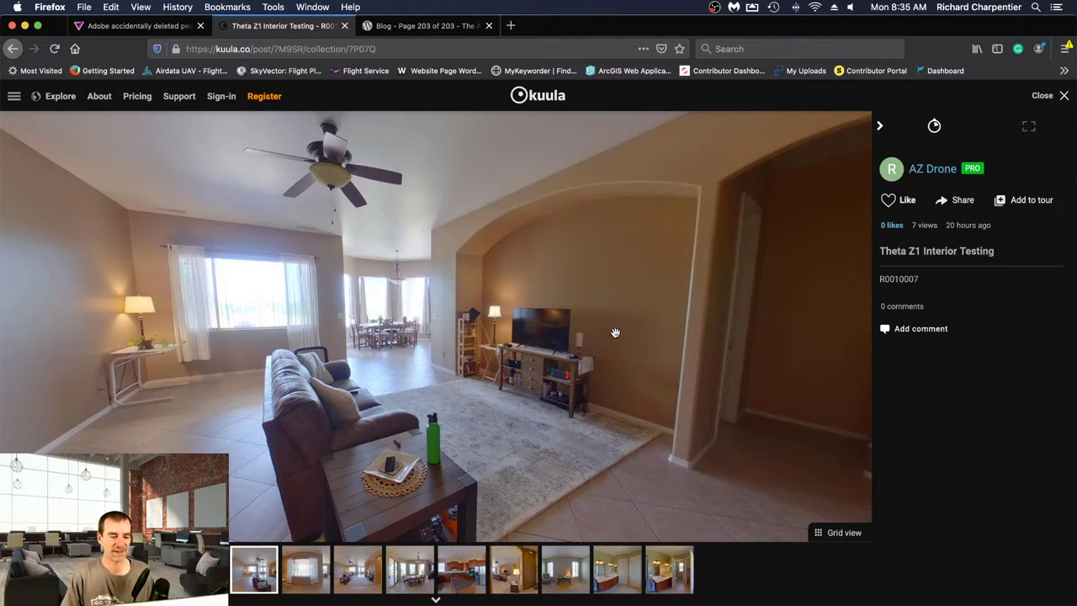
pyautogui.moveTo(515, 279); pyautogui.dragTo(367, 288)
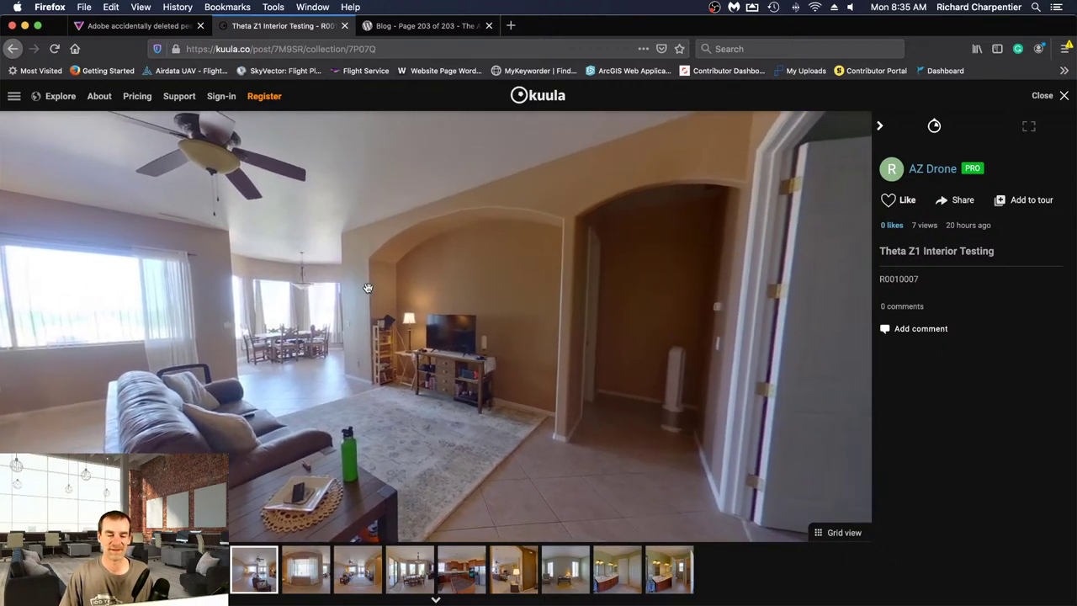
pyautogui.moveTo(563, 310); pyautogui.dragTo(337, 313)
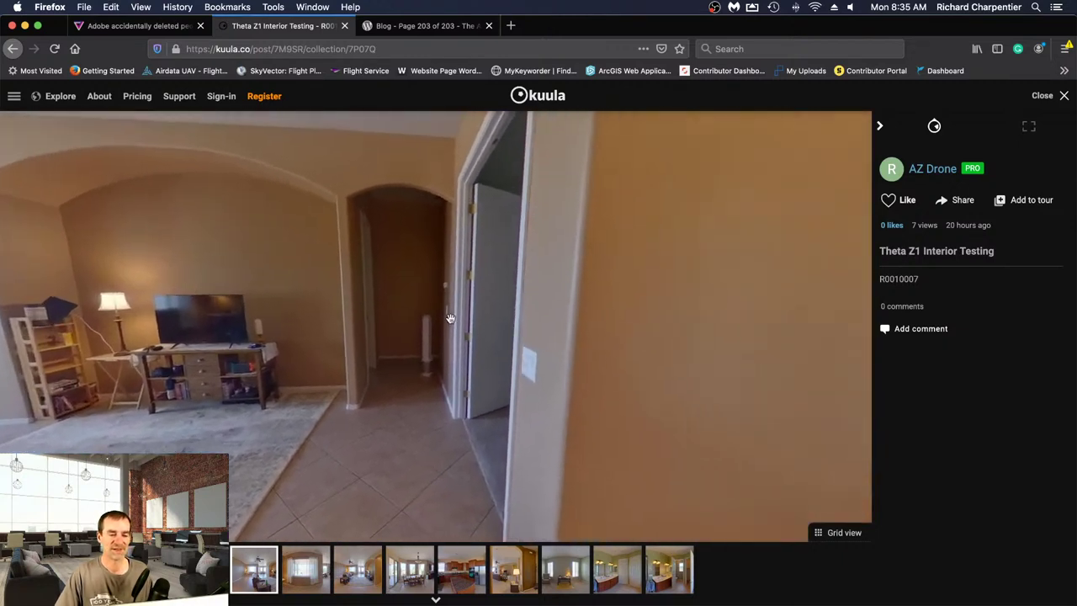
pyautogui.moveTo(527, 315); pyautogui.dragTo(731, 306)
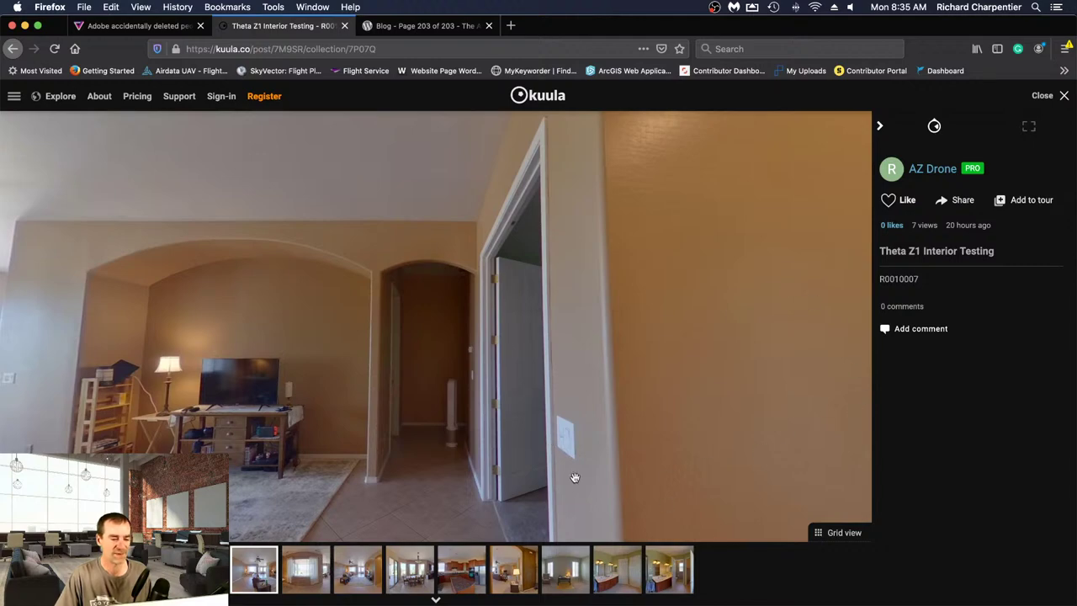
pyautogui.moveTo(387, 369); pyautogui.dragTo(374, 315)
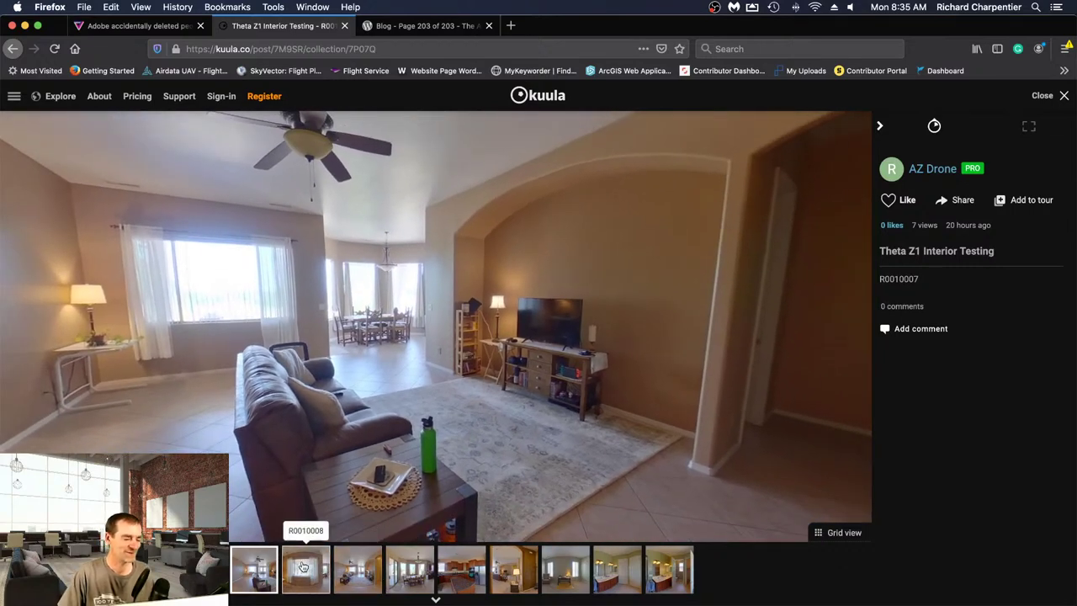
# - Open R0010008, turn toward the kitchen doorway and TV, zoom, and tilt toward the ceiling
pyautogui.click(303, 567)
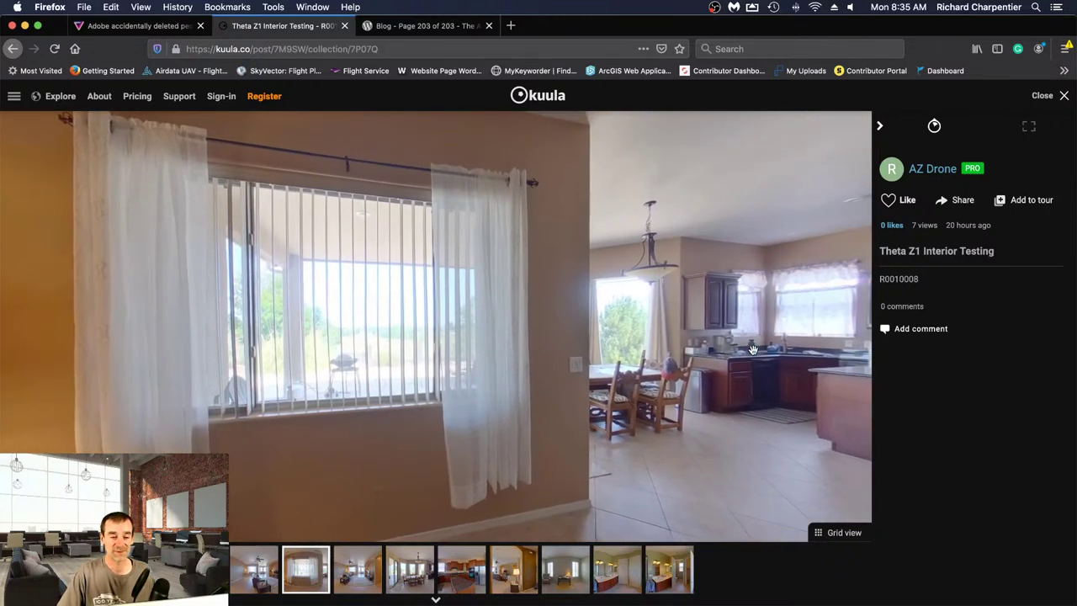
pyautogui.moveTo(752, 349); pyautogui.dragTo(451, 334)
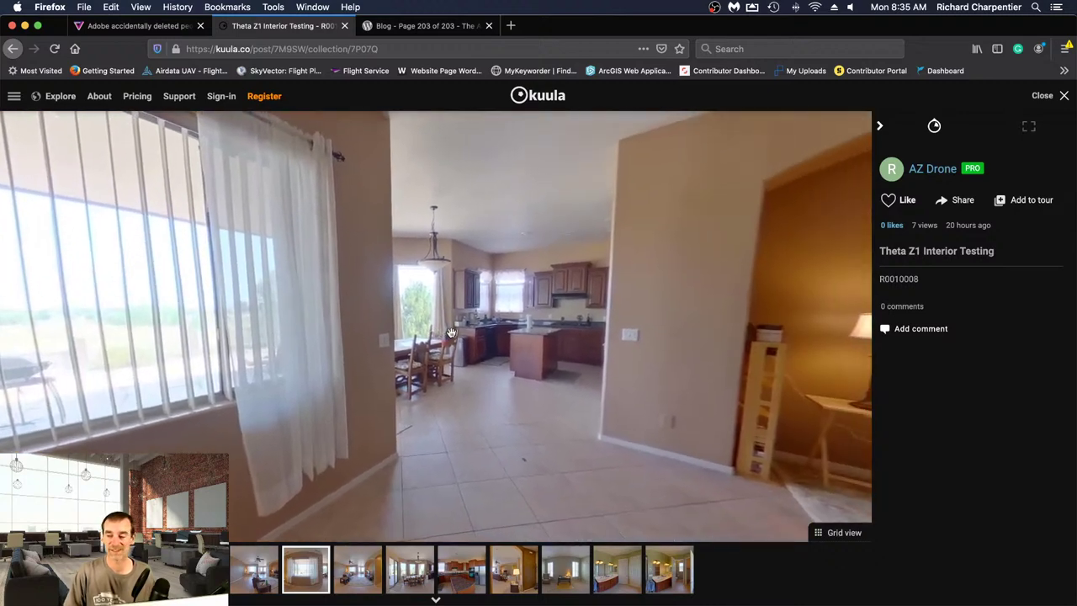
pyautogui.moveTo(571, 265); pyautogui.dragTo(505, 328)
pyautogui.scroll(5, 500, 426)
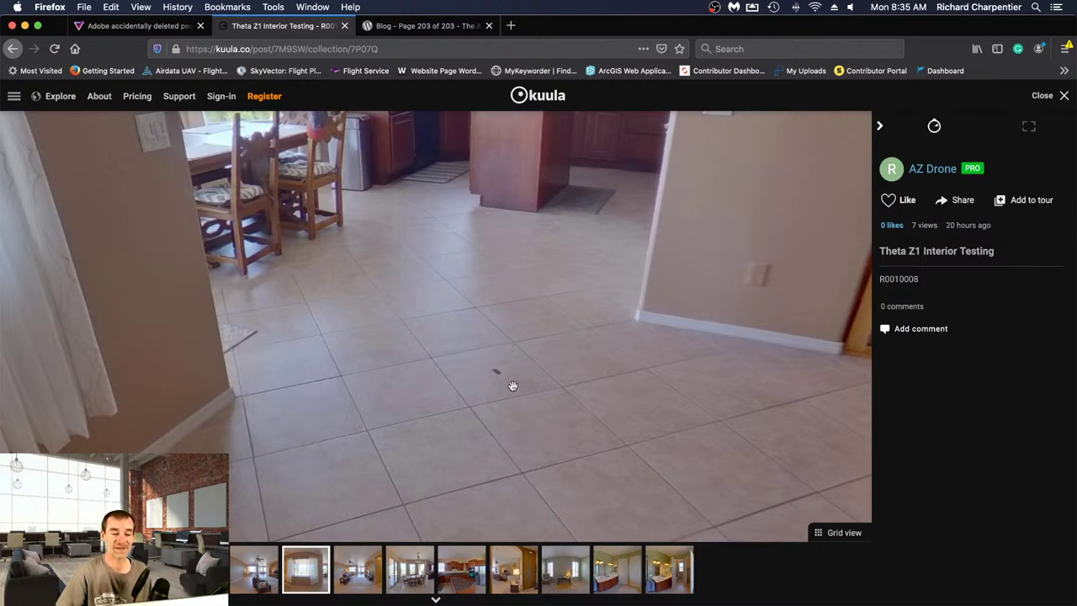
pyautogui.scroll(-5, 580, 362)
pyautogui.moveTo(561, 347); pyautogui.dragTo(546, 453)
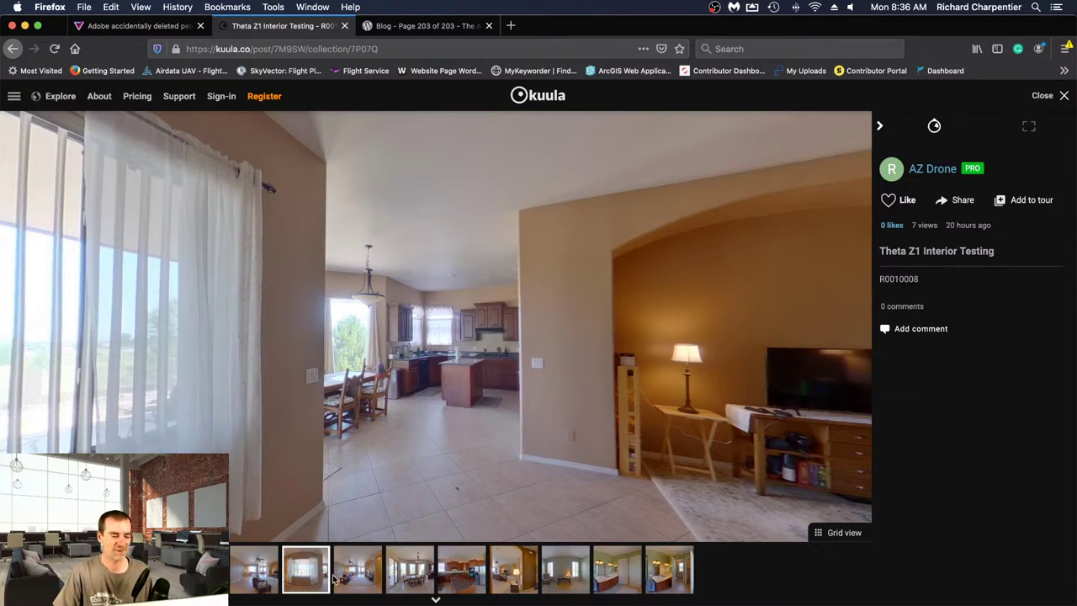
# - Open R0010009 and look around the green bedroom's closet and window, then back to the living room
pyautogui.click(365, 579)
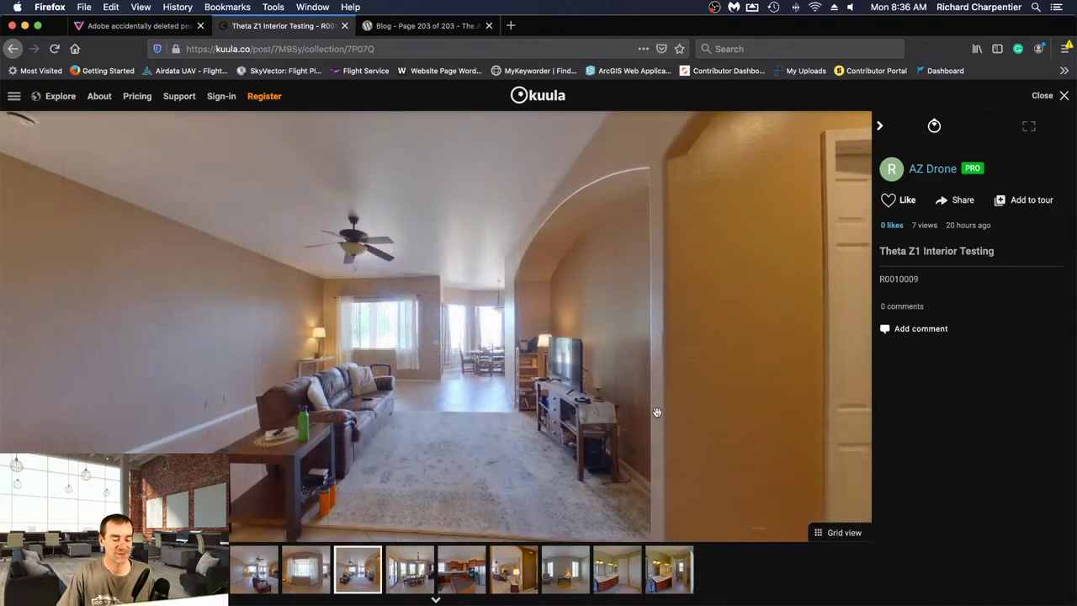
pyautogui.moveTo(658, 411); pyautogui.dragTo(425, 385)
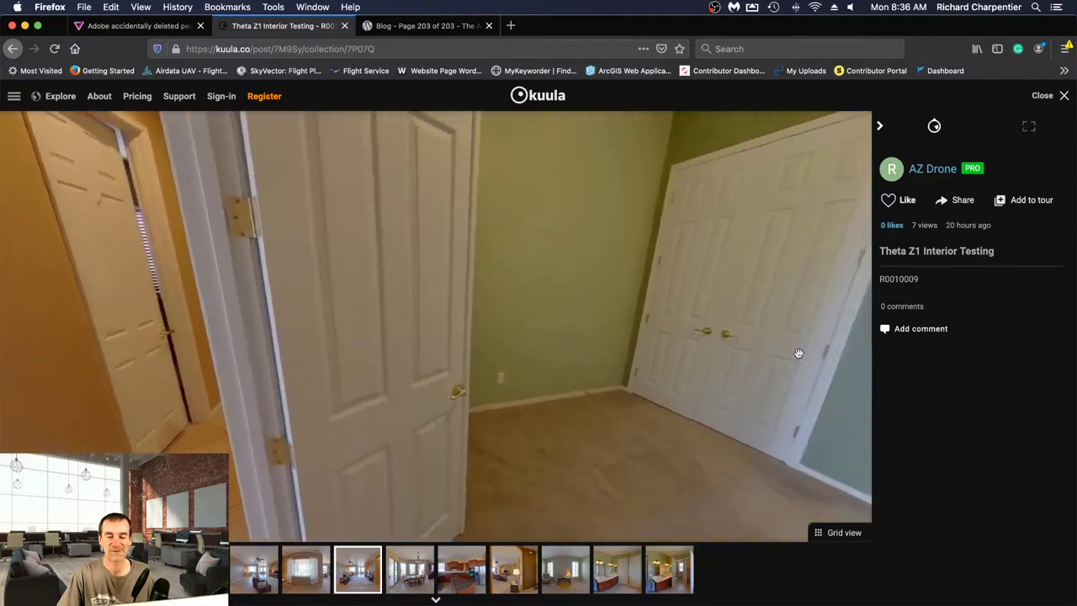
pyautogui.moveTo(796, 353); pyautogui.dragTo(453, 399)
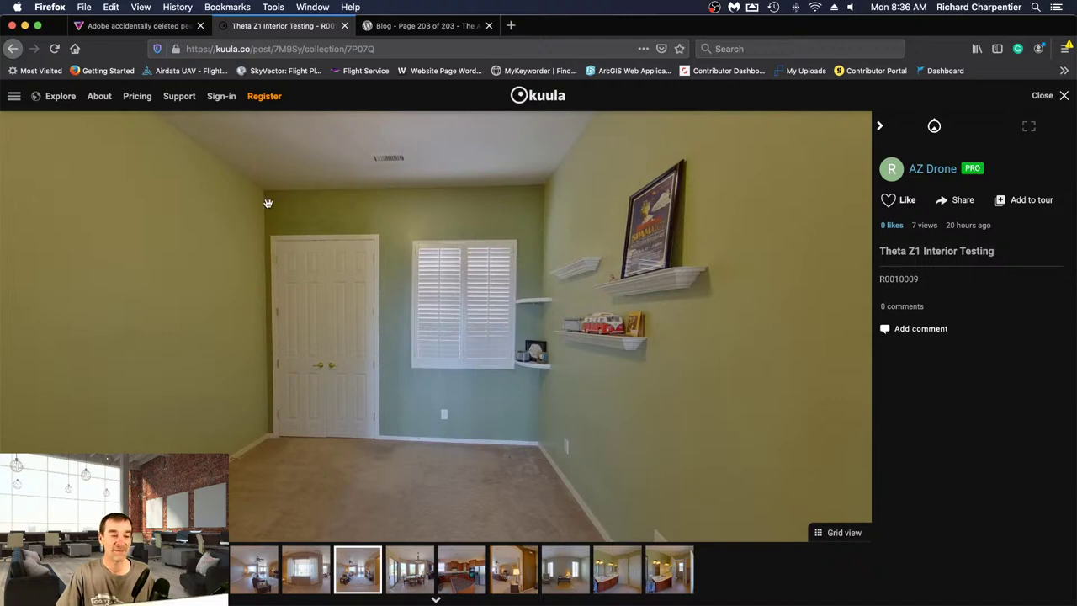
pyautogui.scroll(5, 274, 212)
pyautogui.moveTo(380, 185); pyautogui.dragTo(580, 275)
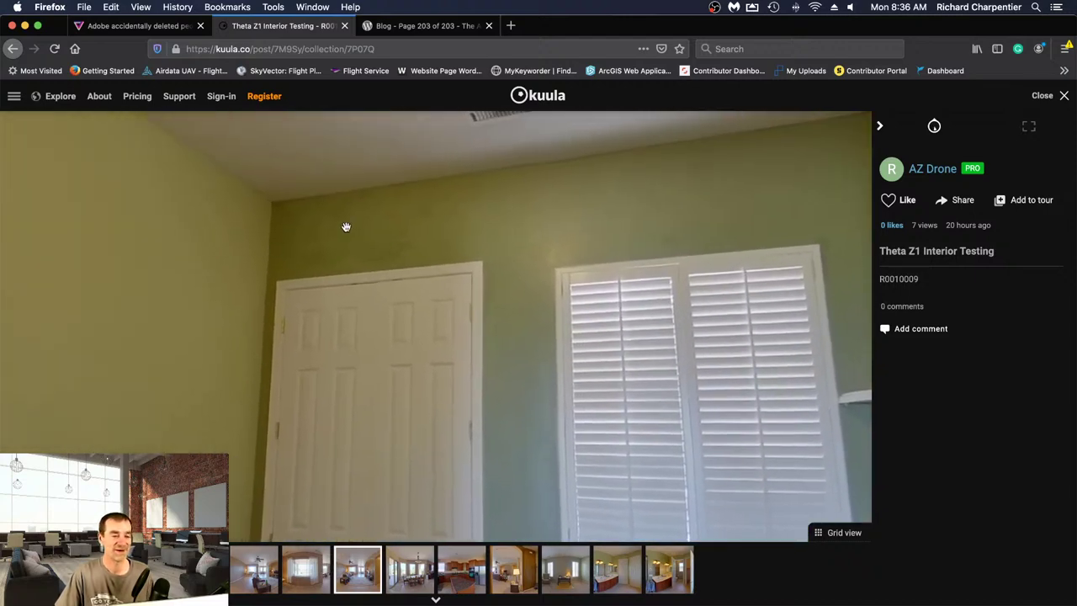
pyautogui.scroll(-5, 347, 226)
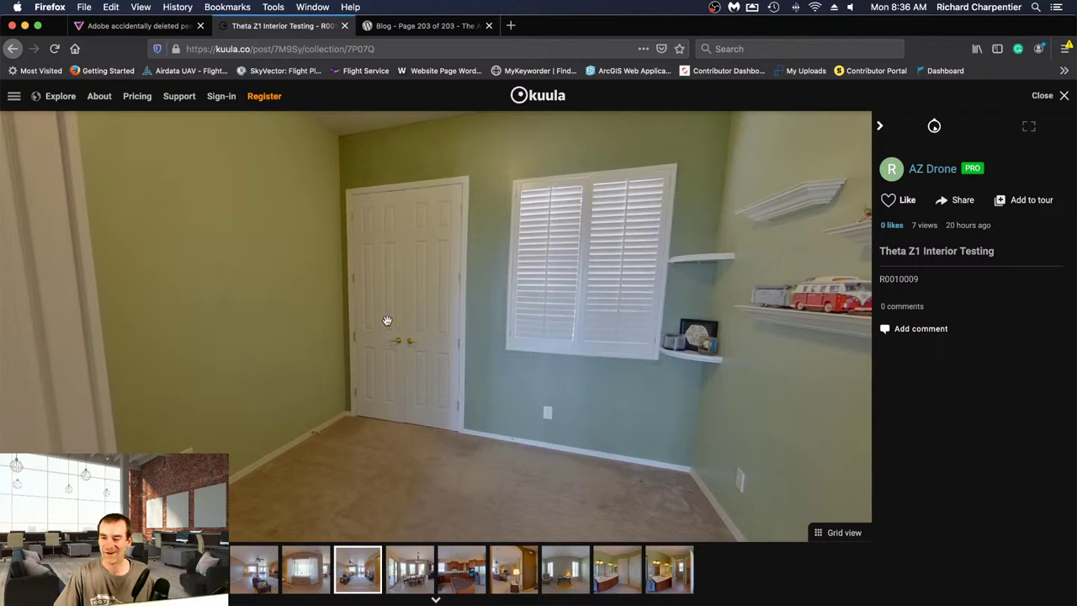
pyautogui.moveTo(387, 321); pyautogui.dragTo(903, 305)
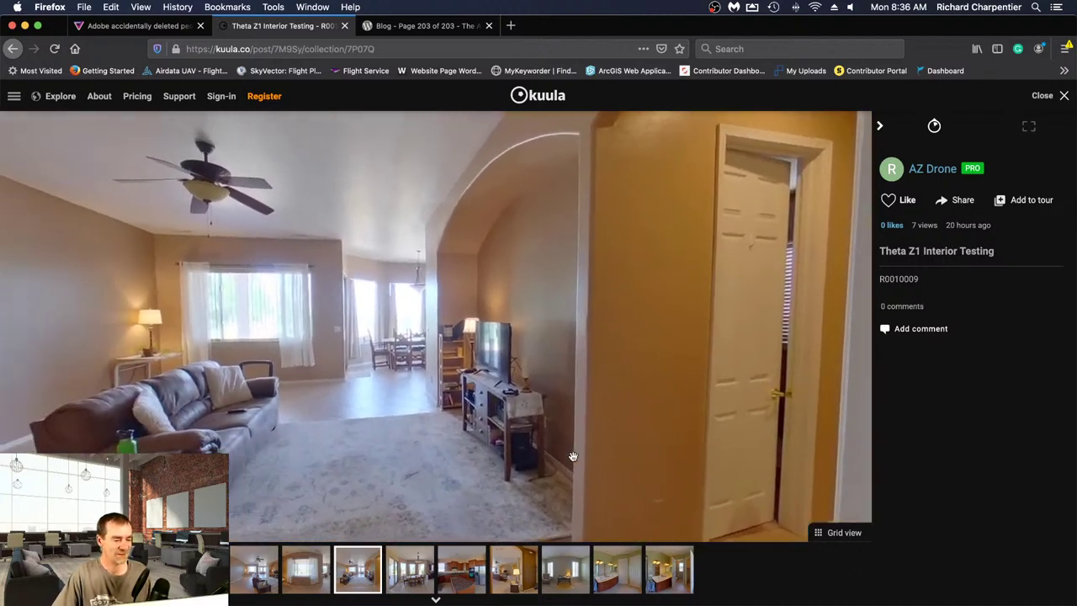
pyautogui.click(409, 569)
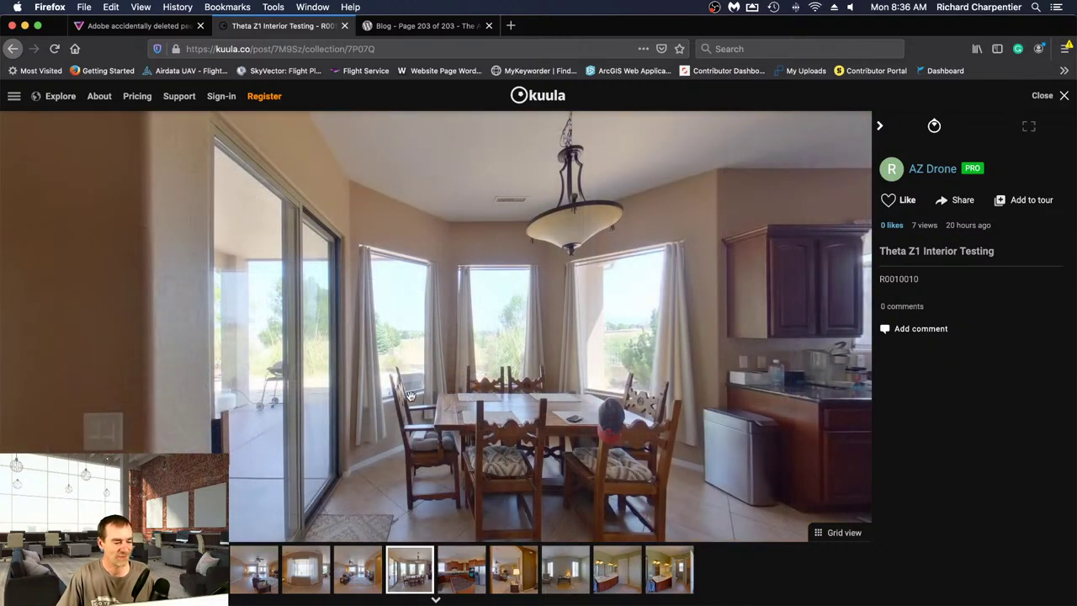
pyautogui.moveTo(355, 400); pyautogui.dragTo(488, 296)
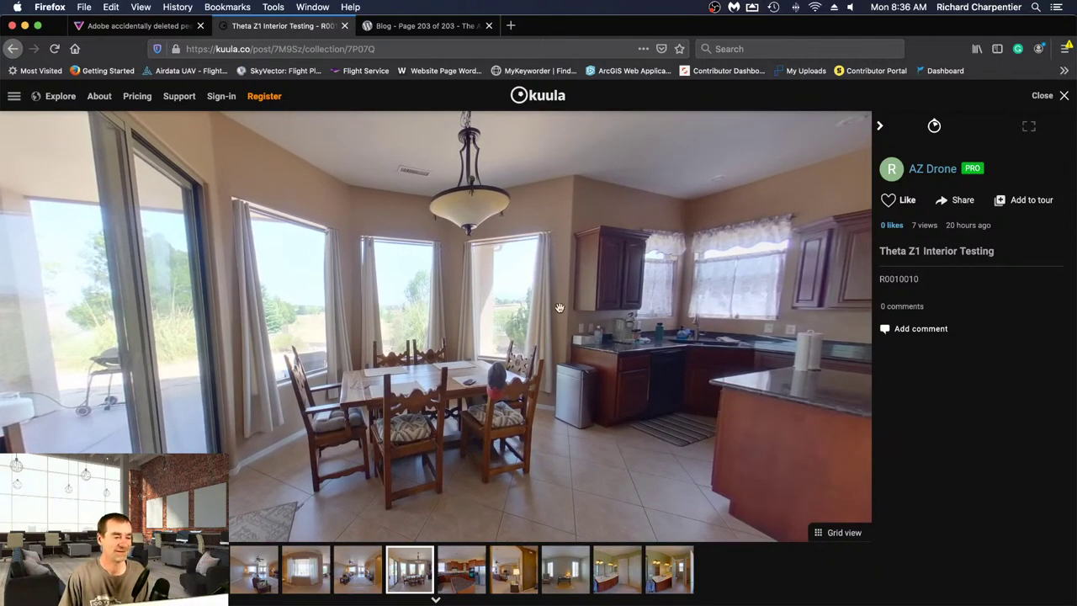
pyautogui.moveTo(561, 309); pyautogui.dragTo(396, 354)
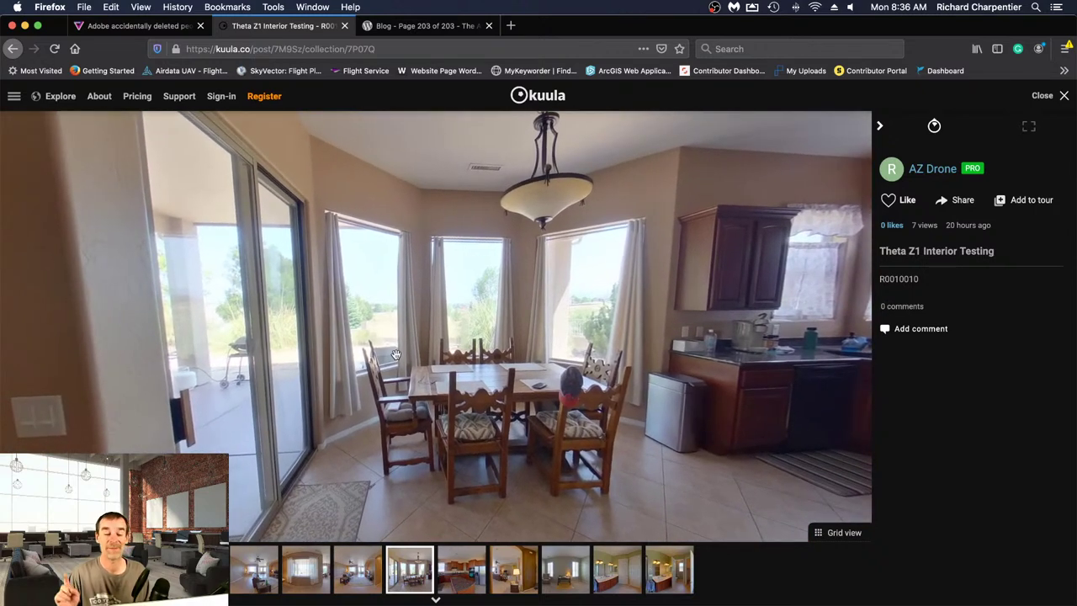
pyautogui.click(462, 576)
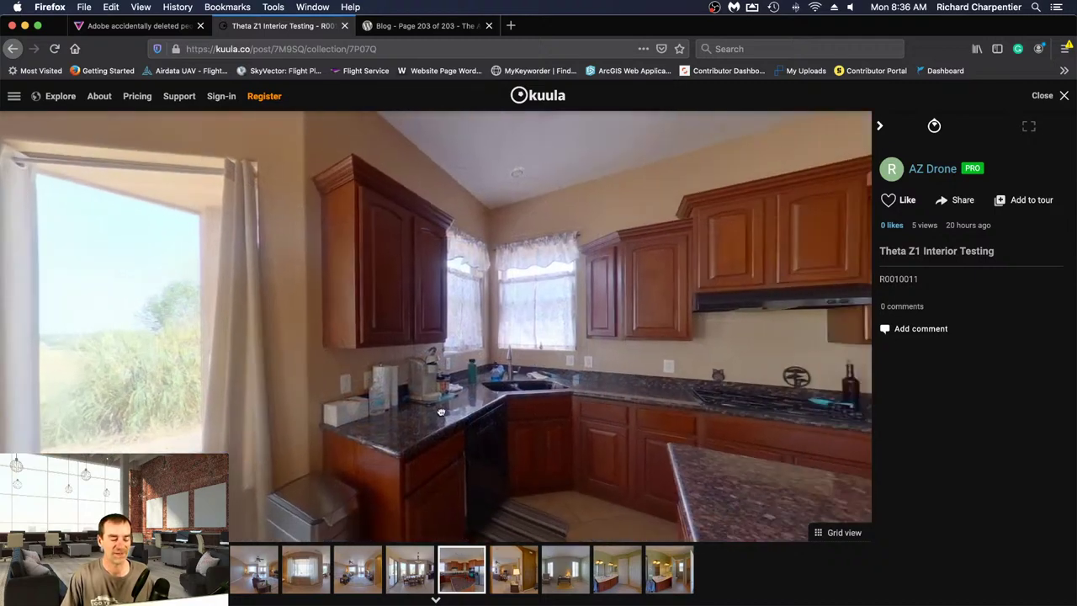
pyautogui.moveTo(441, 412); pyautogui.dragTo(508, 409)
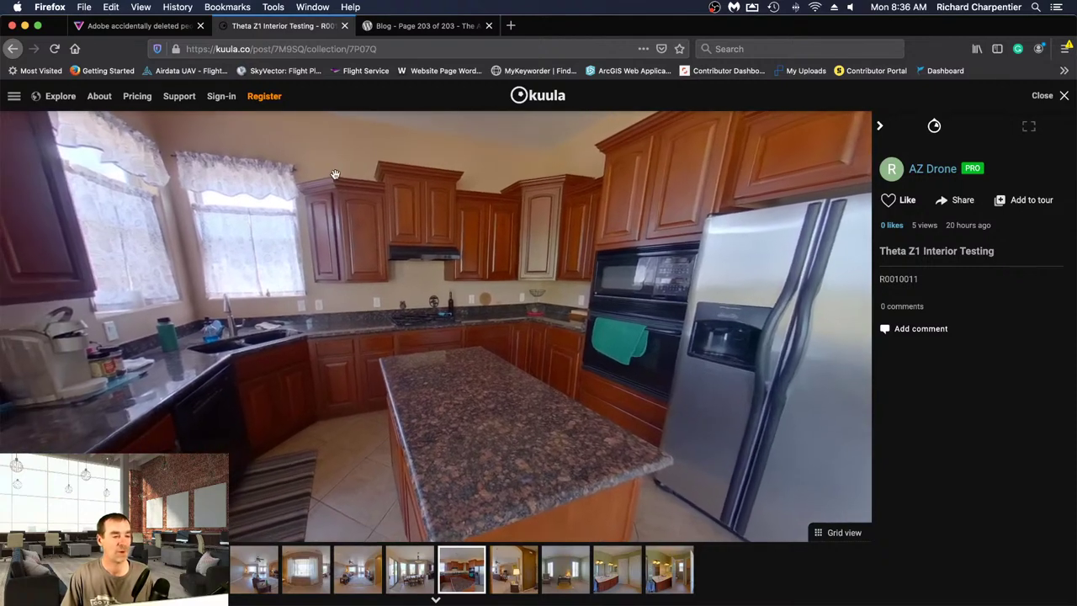
pyautogui.moveTo(335, 174); pyautogui.dragTo(348, 192)
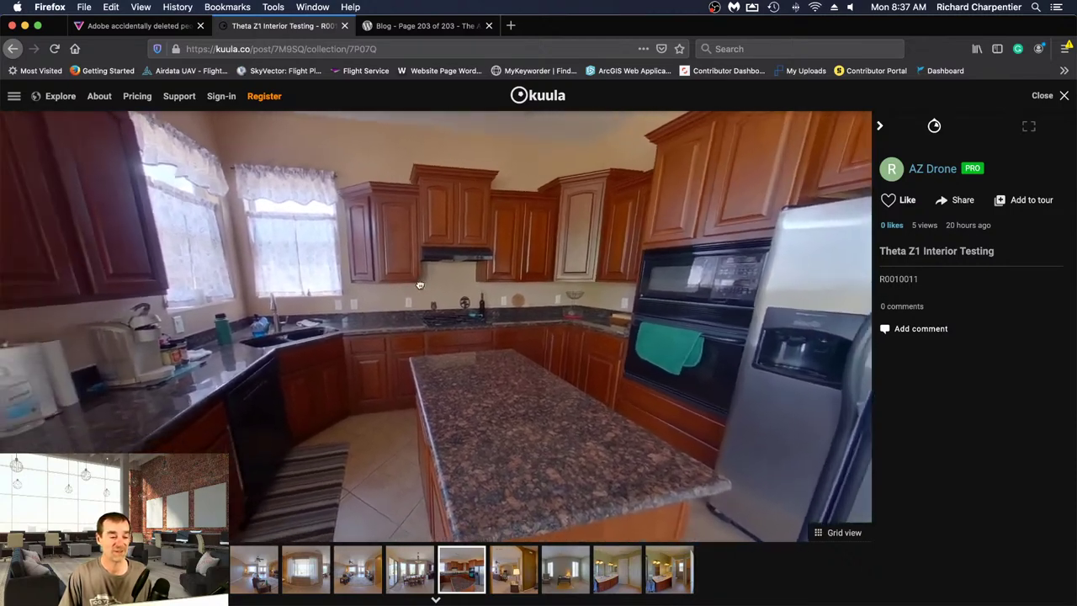
pyautogui.moveTo(477, 359); pyautogui.dragTo(435, 184)
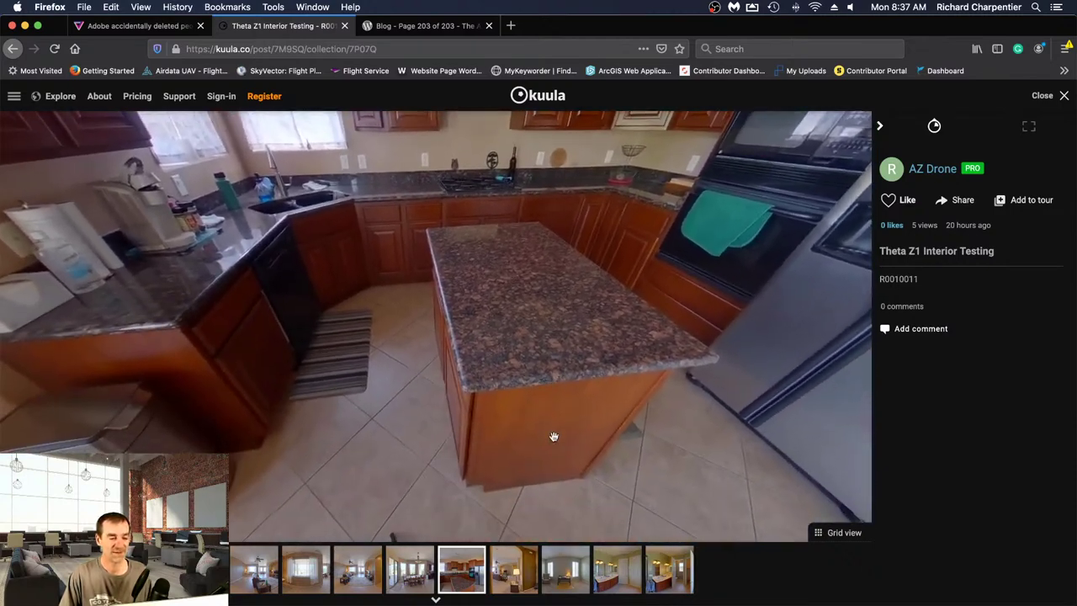
pyautogui.moveTo(380, 312); pyautogui.dragTo(594, 407)
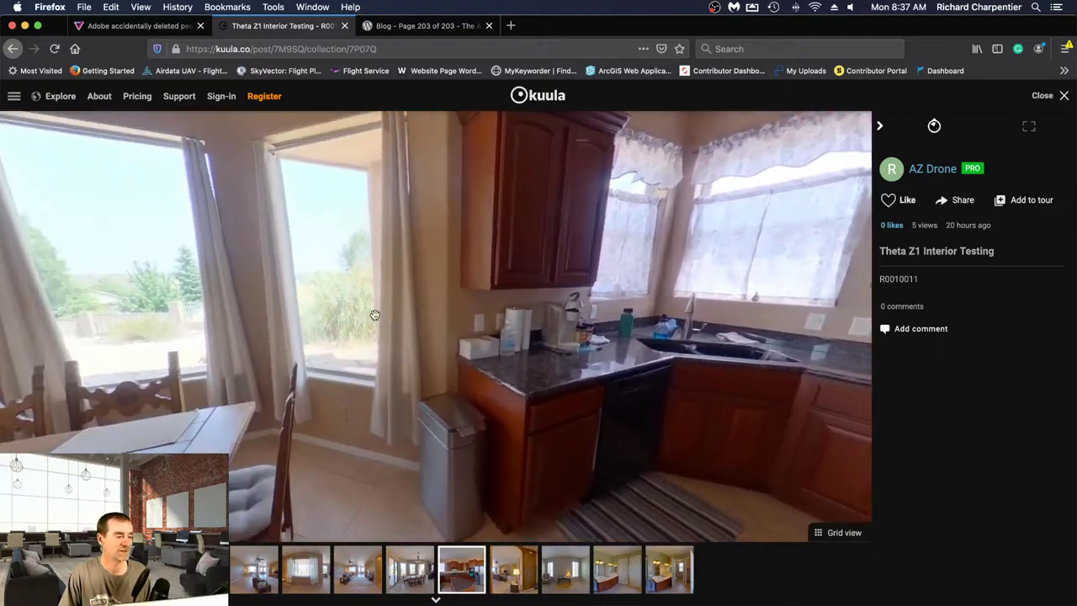
pyautogui.moveTo(373, 313); pyautogui.dragTo(636, 333)
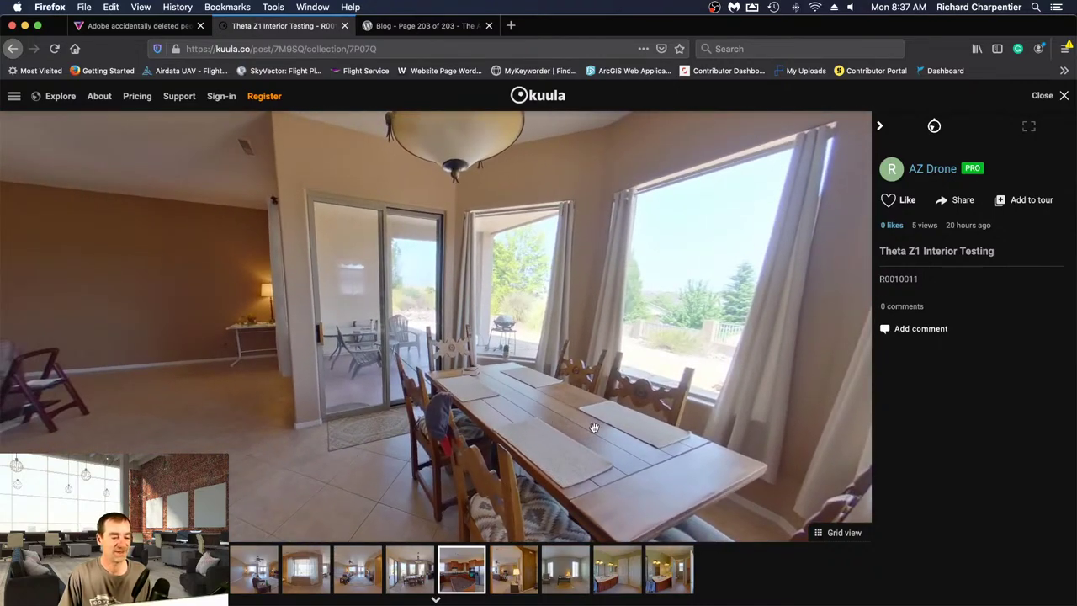
pyautogui.moveTo(568, 427); pyautogui.dragTo(624, 405)
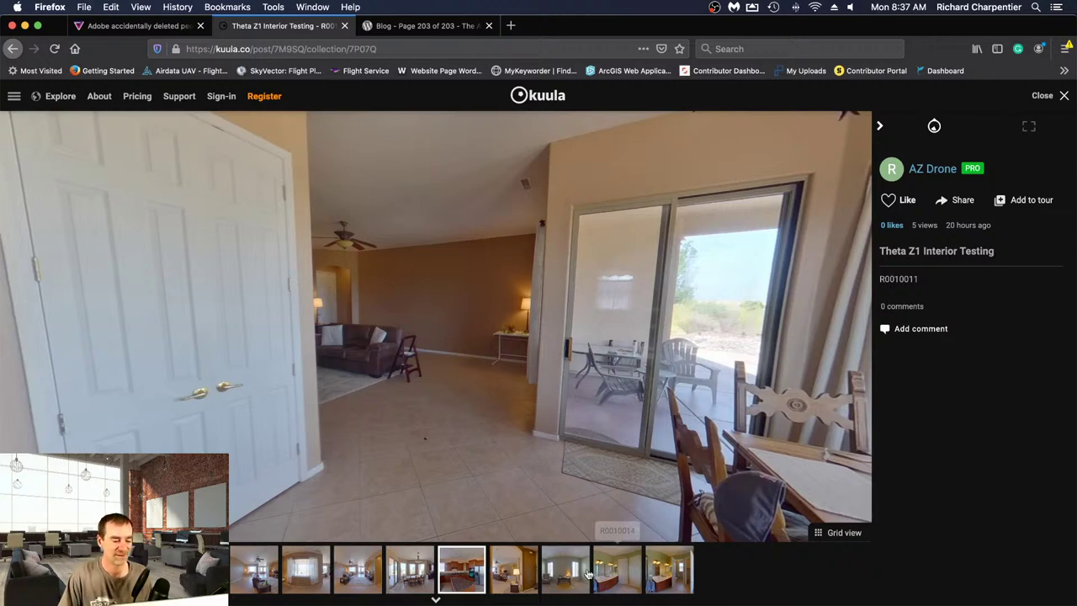
# - Open panorama R0010012, the carpeted room with a ceiling fan beside the laundry
pyautogui.click(509, 572)
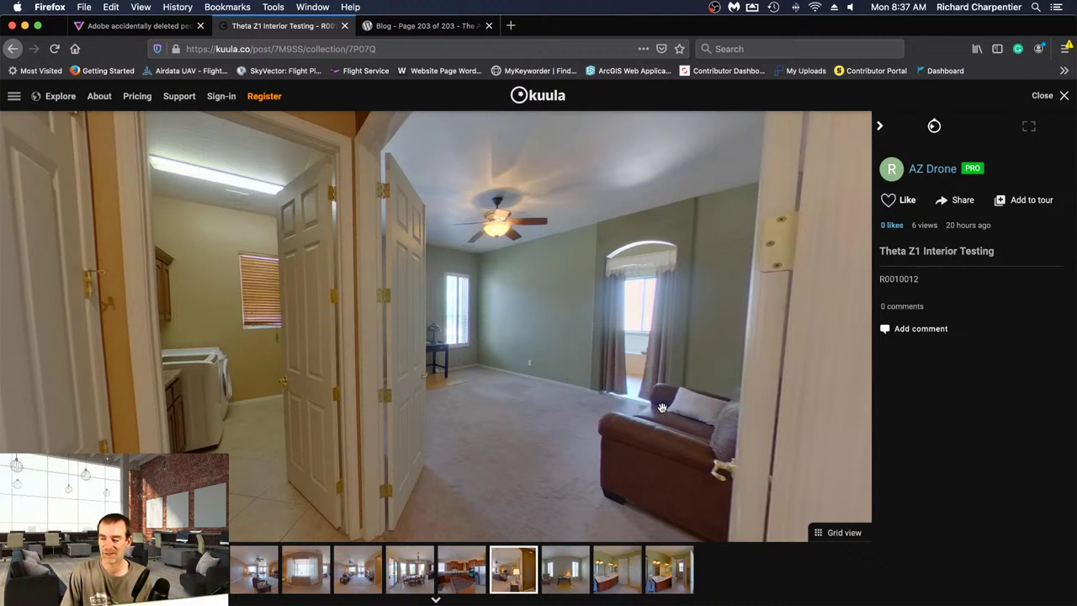
# - Open R0010013 and look around the green room's sofa, bookshelf and curtained archway
pyautogui.click(552, 574)
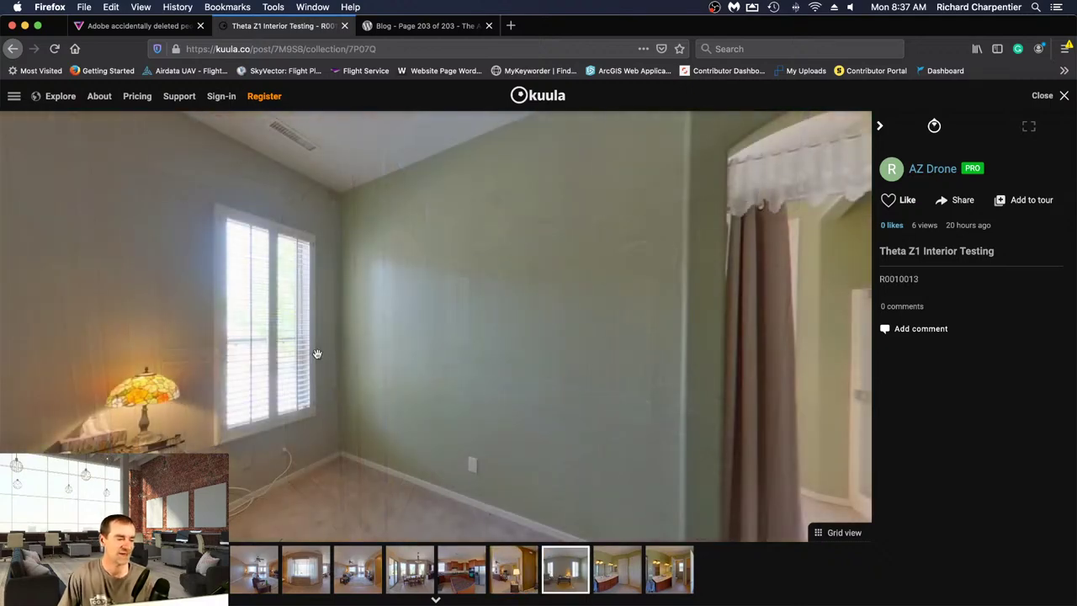
pyautogui.moveTo(227, 340); pyautogui.dragTo(721, 331)
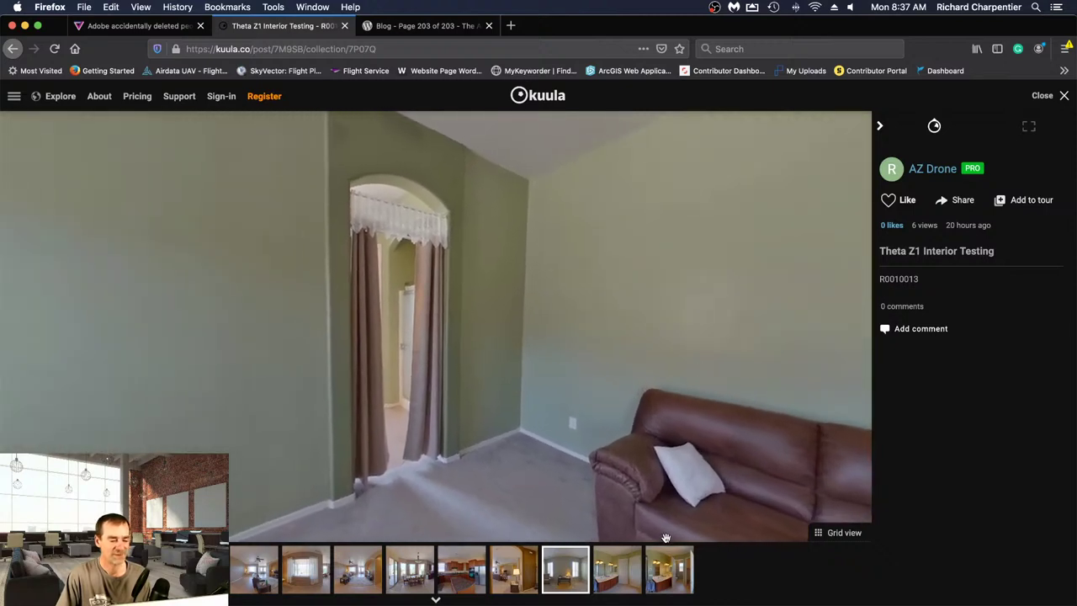
pyautogui.moveTo(658, 376); pyautogui.dragTo(494, 412)
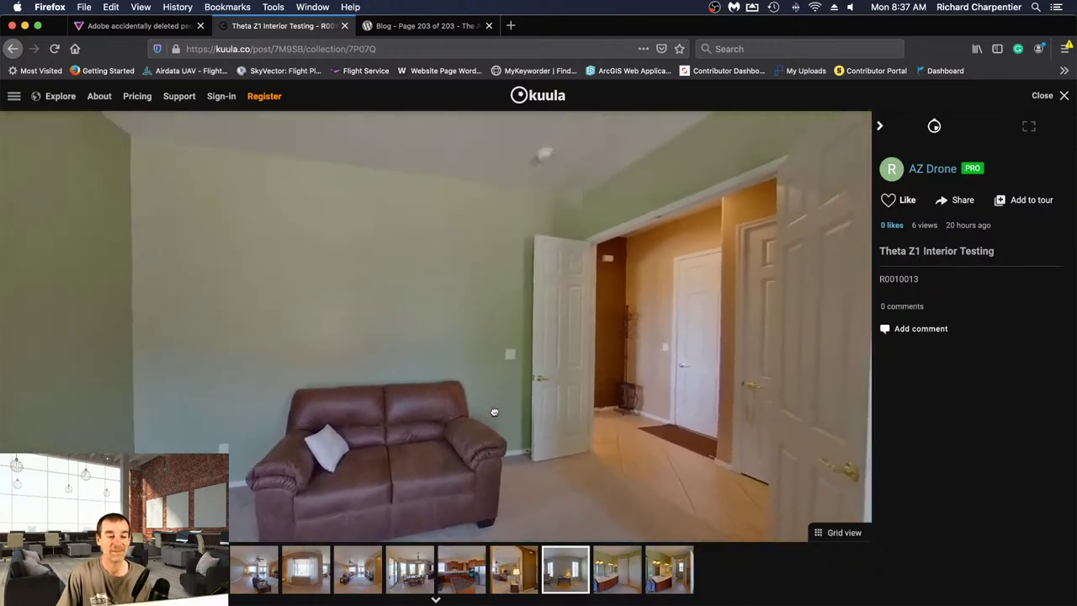
pyautogui.moveTo(538, 312); pyautogui.dragTo(288, 308)
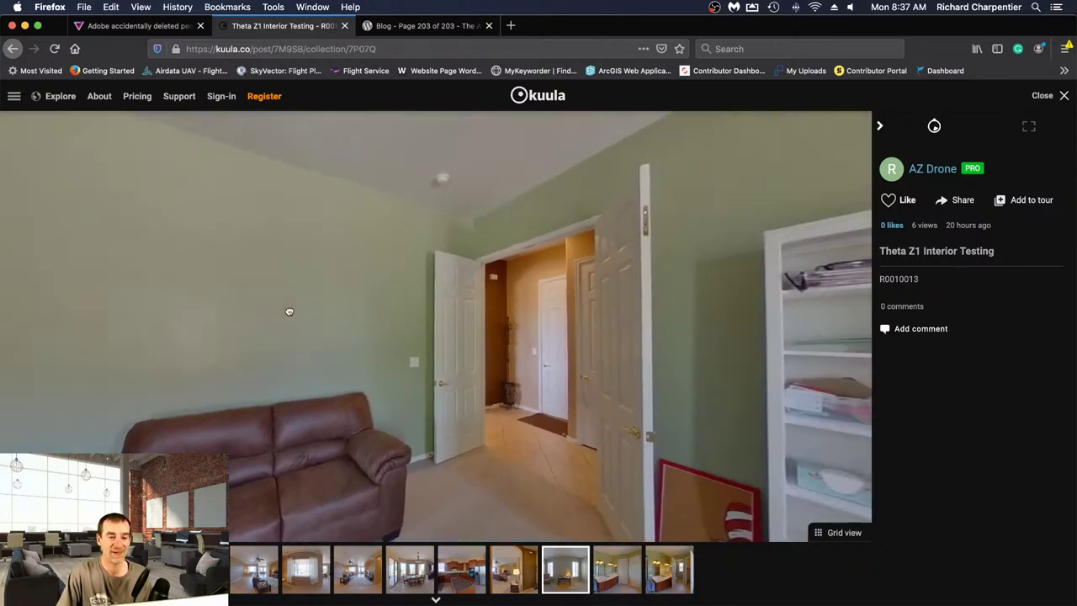
pyautogui.moveTo(594, 361); pyautogui.dragTo(817, 298)
pyautogui.moveTo(248, 382); pyautogui.dragTo(490, 392)
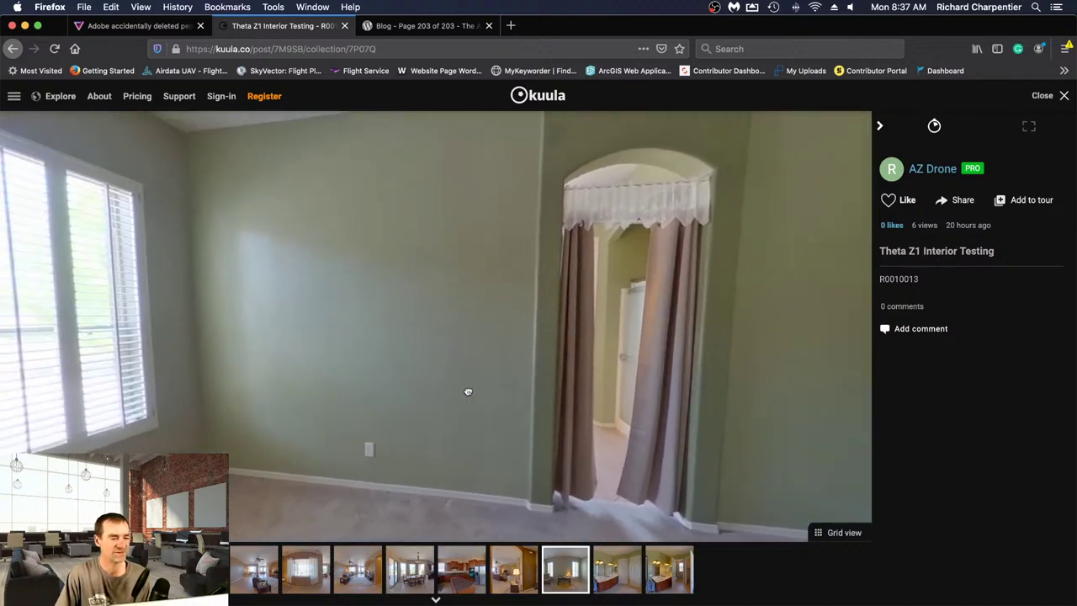
# - Open bathroom panorama R0010014 and view the vanity mirrors and floor
pyautogui.click(606, 562)
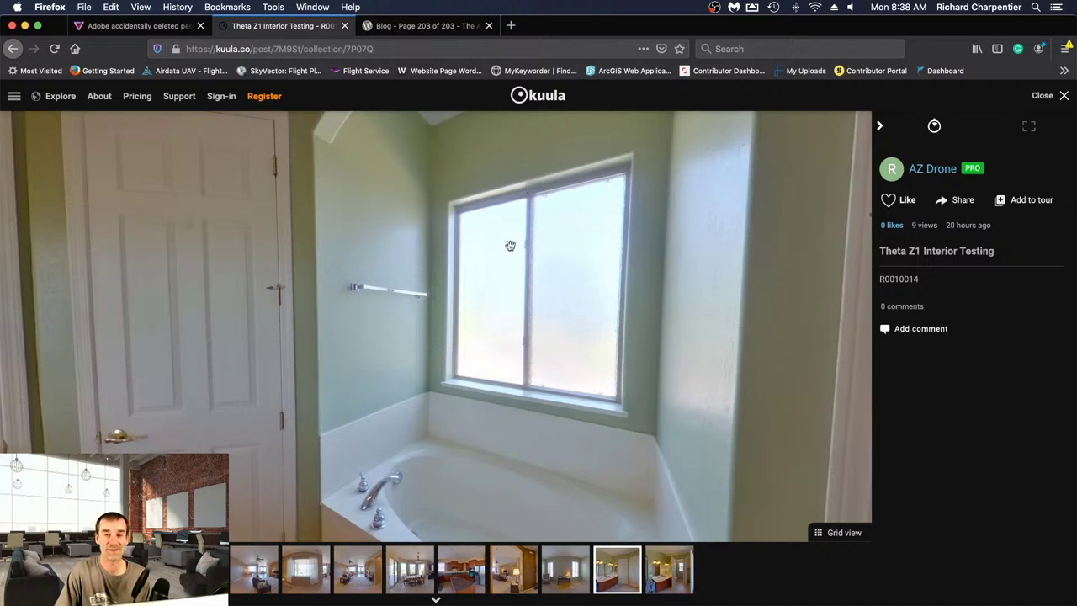
pyautogui.moveTo(396, 298); pyautogui.dragTo(687, 299)
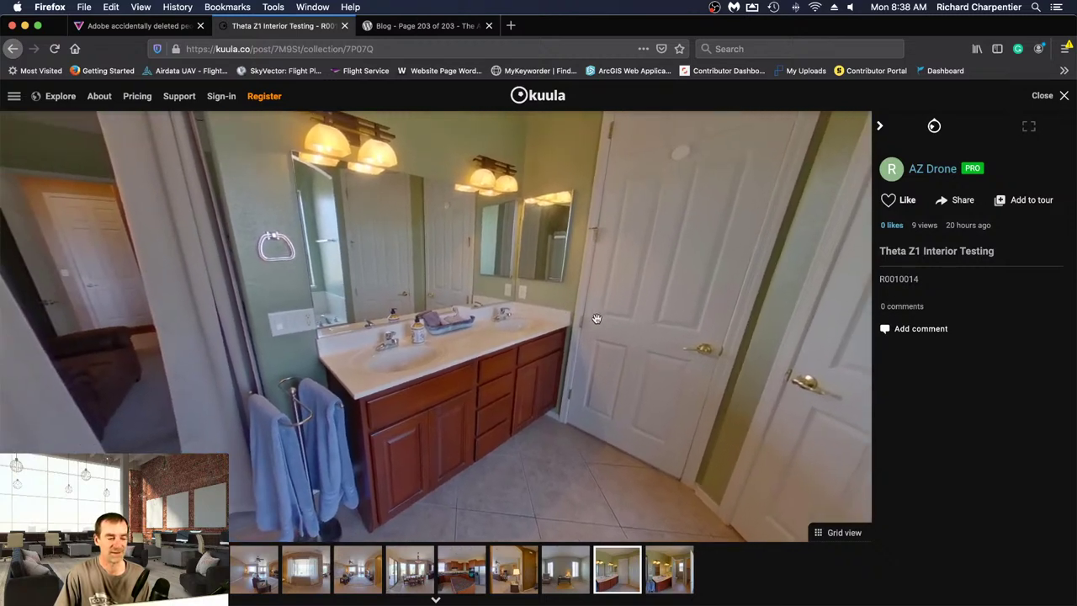
pyautogui.moveTo(473, 416); pyautogui.dragTo(398, 355)
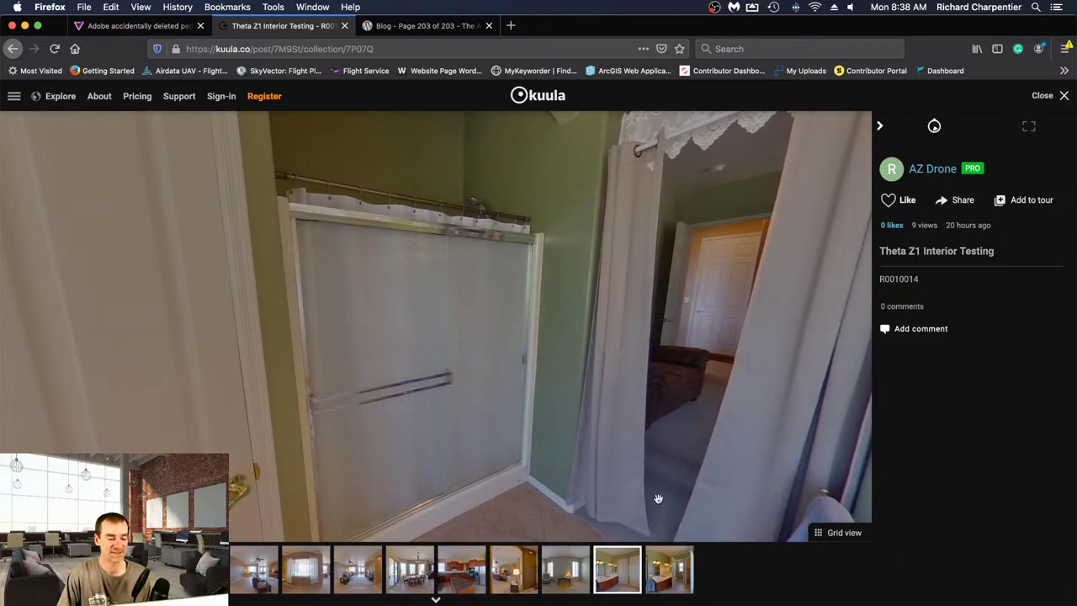
# - Open the final panorama, R0010015, showing the lit bathroom vanity and archway
pyautogui.click(667, 576)
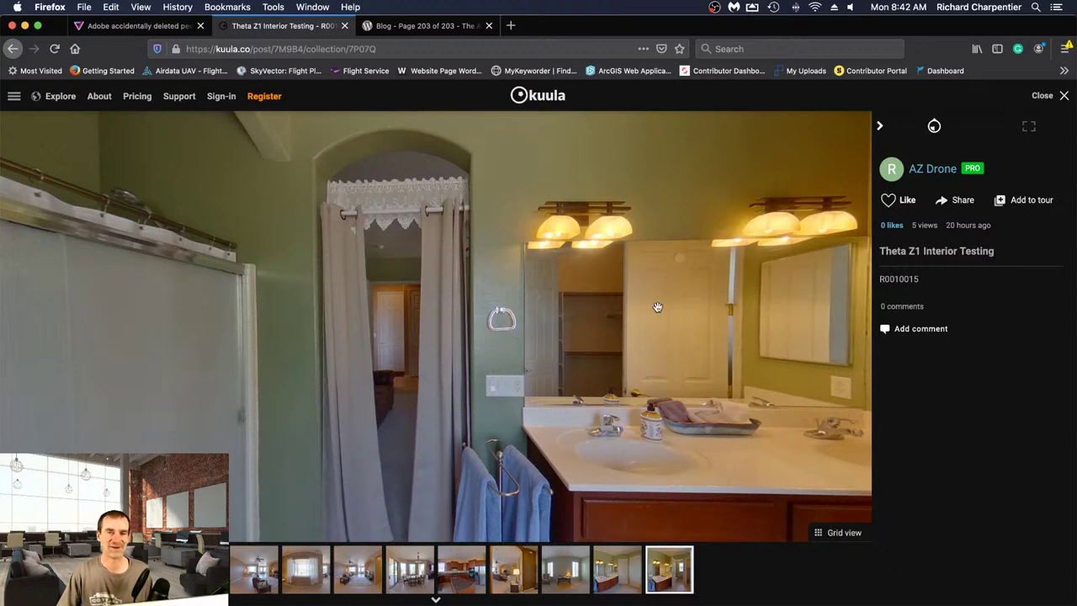
pyautogui.moveTo(751, 334); pyautogui.dragTo(750, 307)
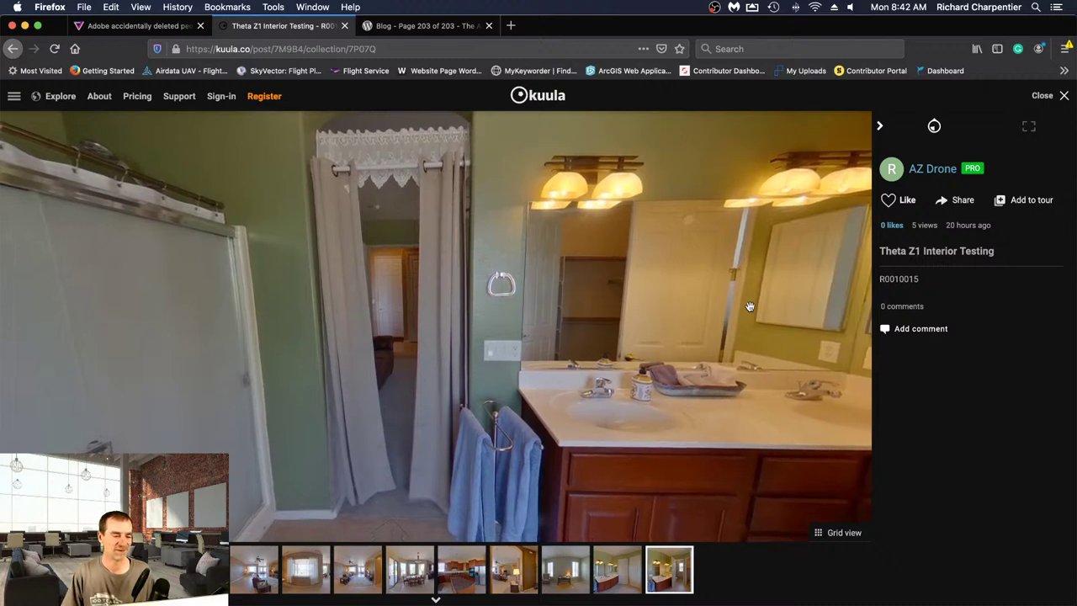